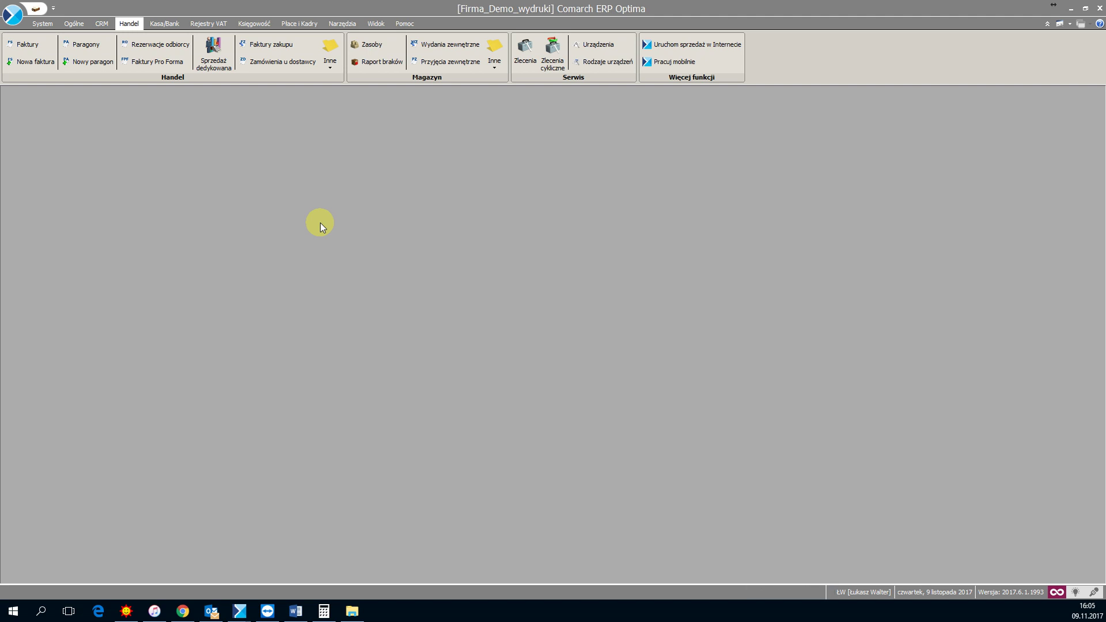
# - Open the warehouse stock list (Zasoby) and move its window closer to the ribbon
pyautogui.click(374, 44)
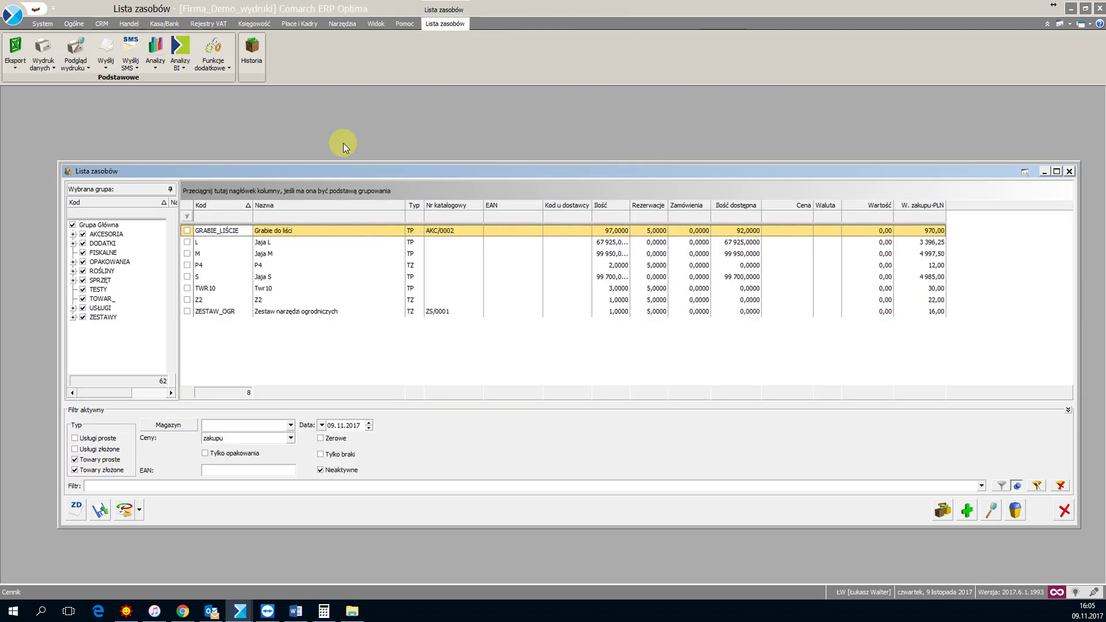
pyautogui.moveTo(347, 171); pyautogui.dragTo(315, 120)
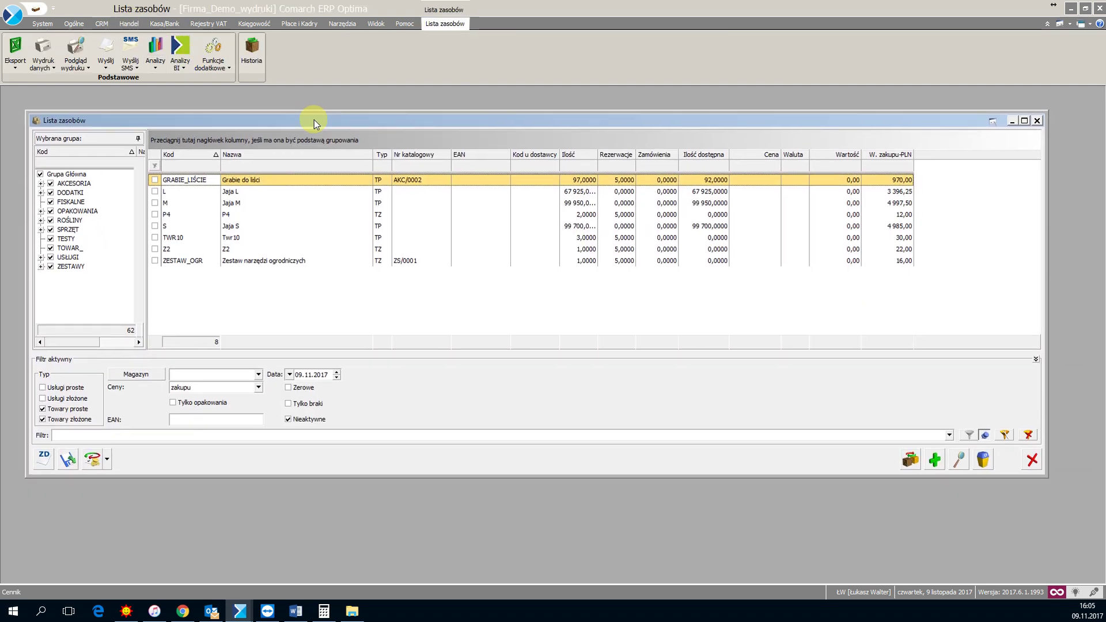
# - Try including zero-stock items (Zerowe), simple services and compound services in the stock list, restoring the original filters
pyautogui.click(288, 388)
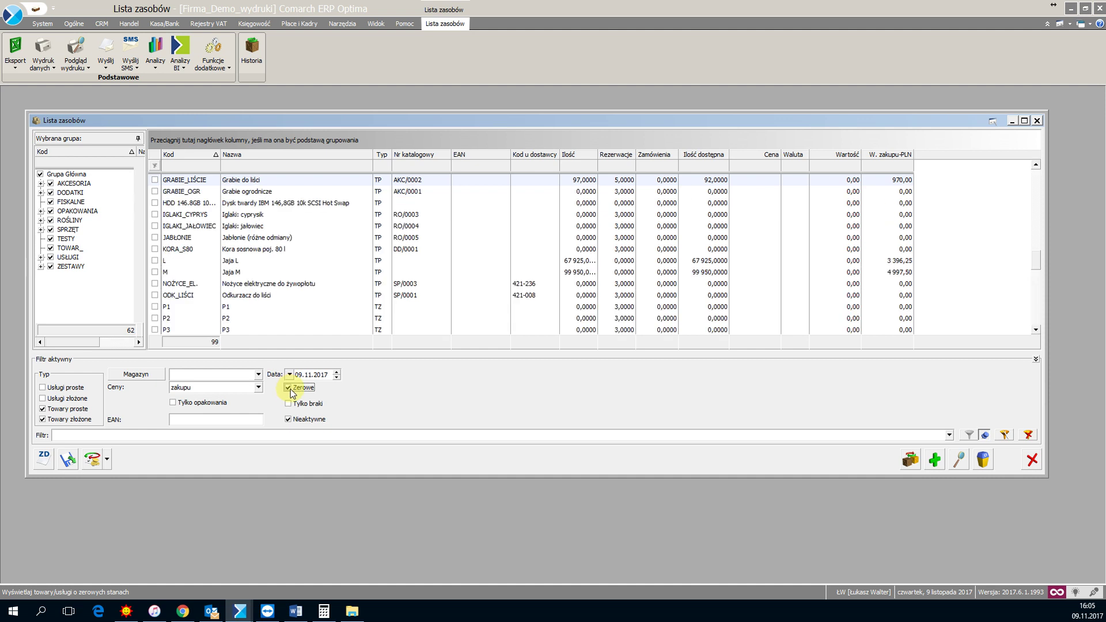
pyautogui.click(288, 388)
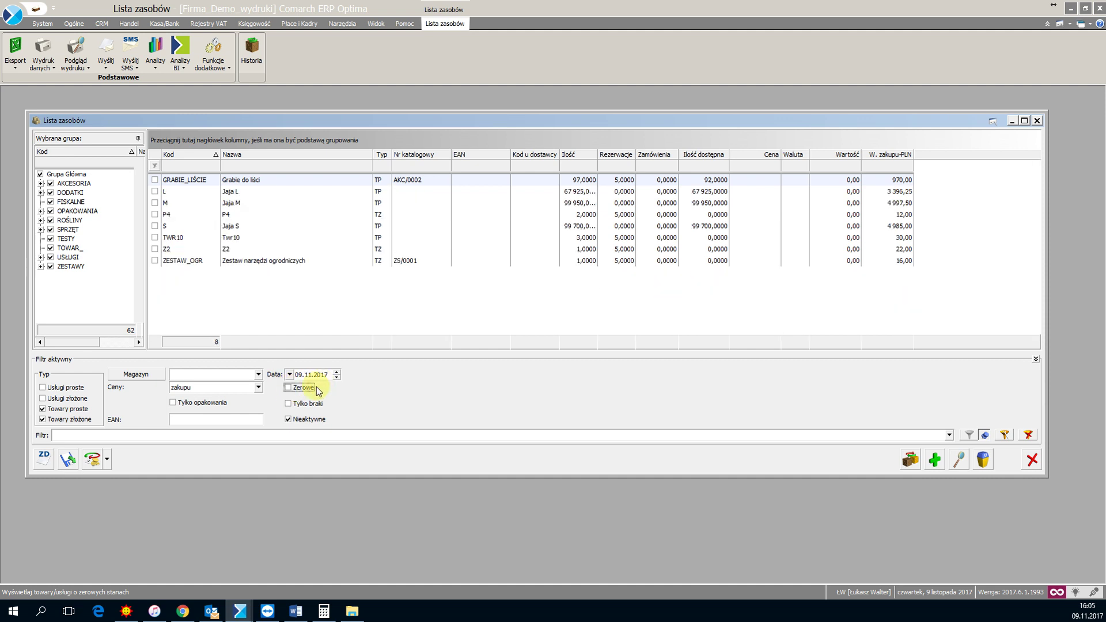
pyautogui.click(55, 388)
pyautogui.click(56, 399)
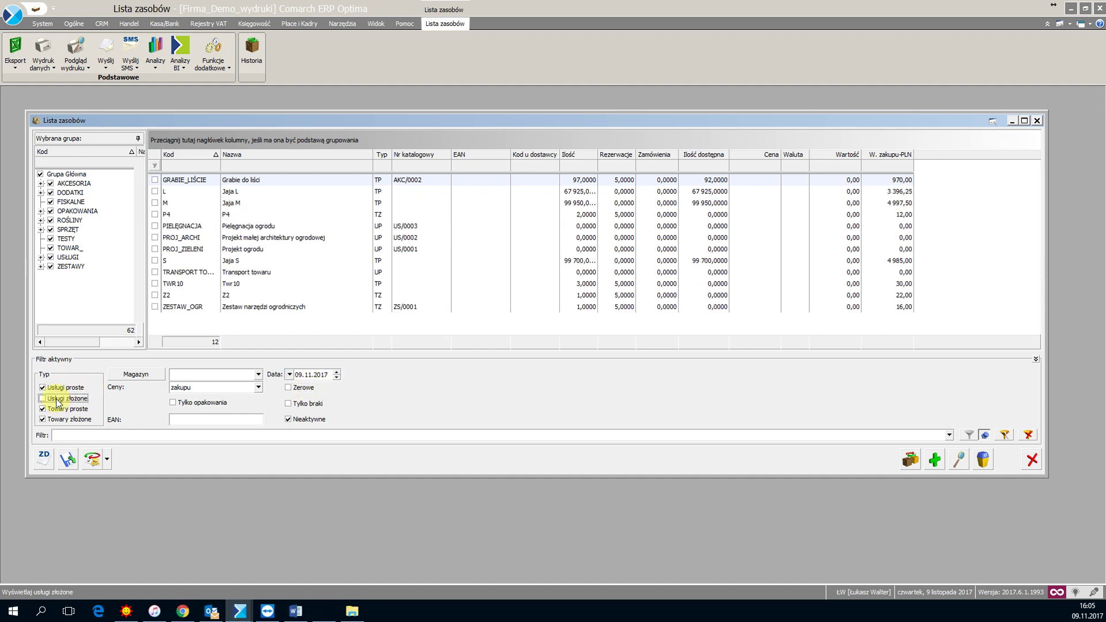
pyautogui.click(55, 388)
pyautogui.click(57, 399)
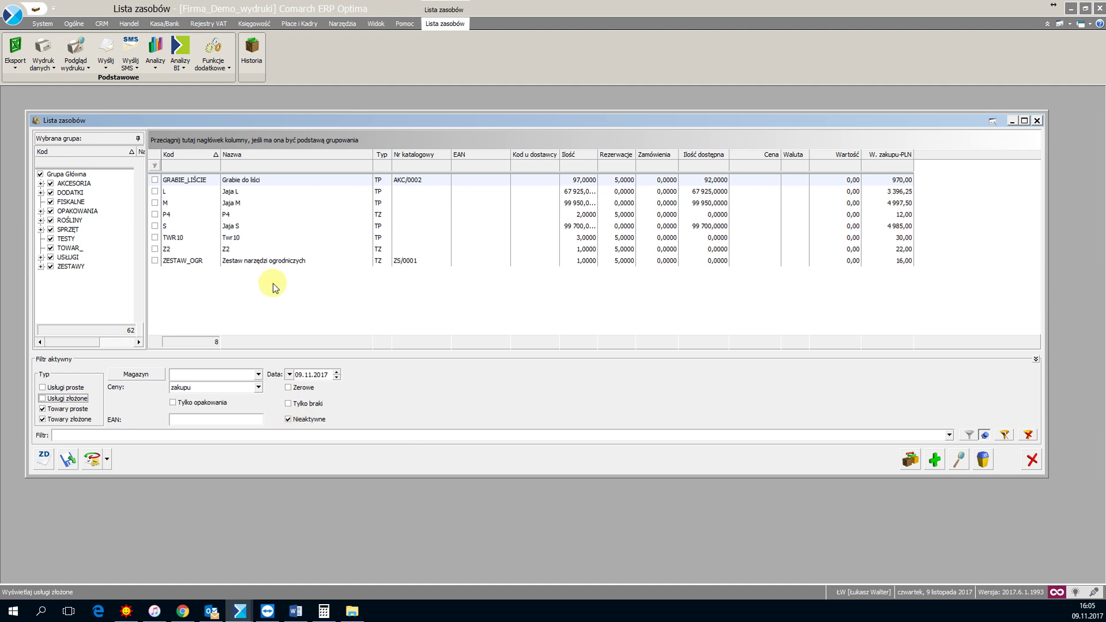
# - Mark the ZESTAW_OGR item card as inactive (Karta nieaktywna) and save it
pyautogui.click(269, 263)
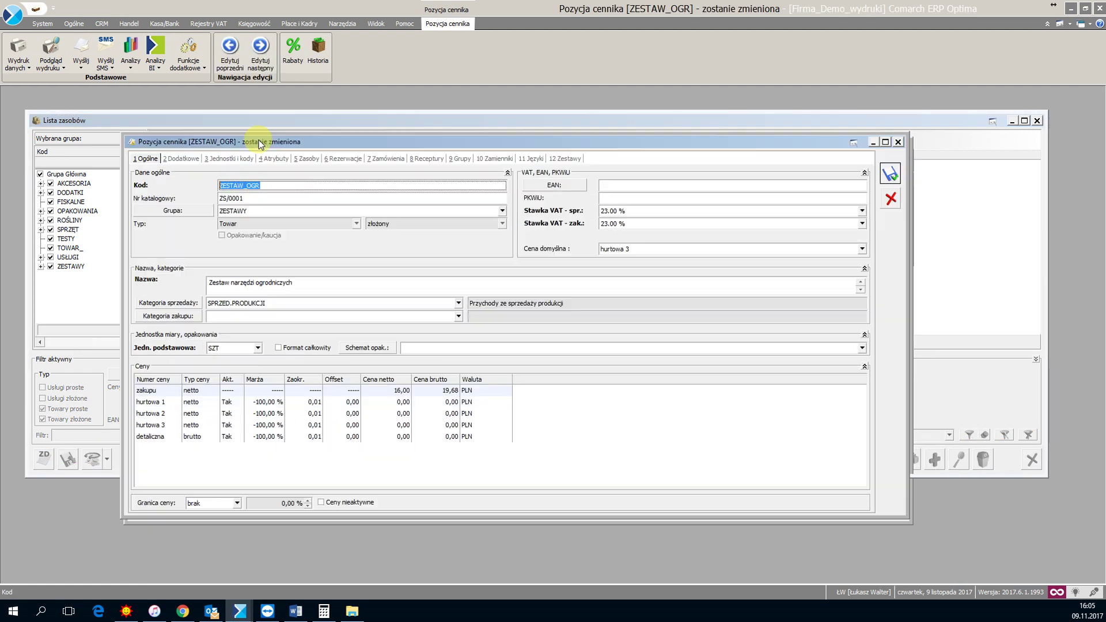
pyautogui.moveTo(261, 144); pyautogui.dragTo(259, 143)
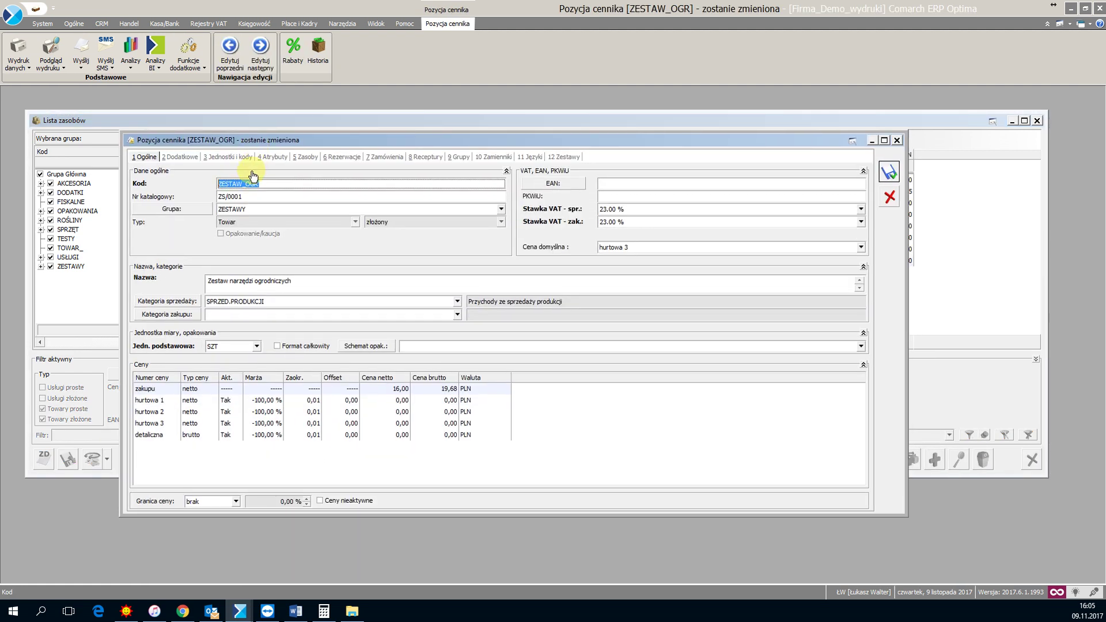
pyautogui.click(191, 157)
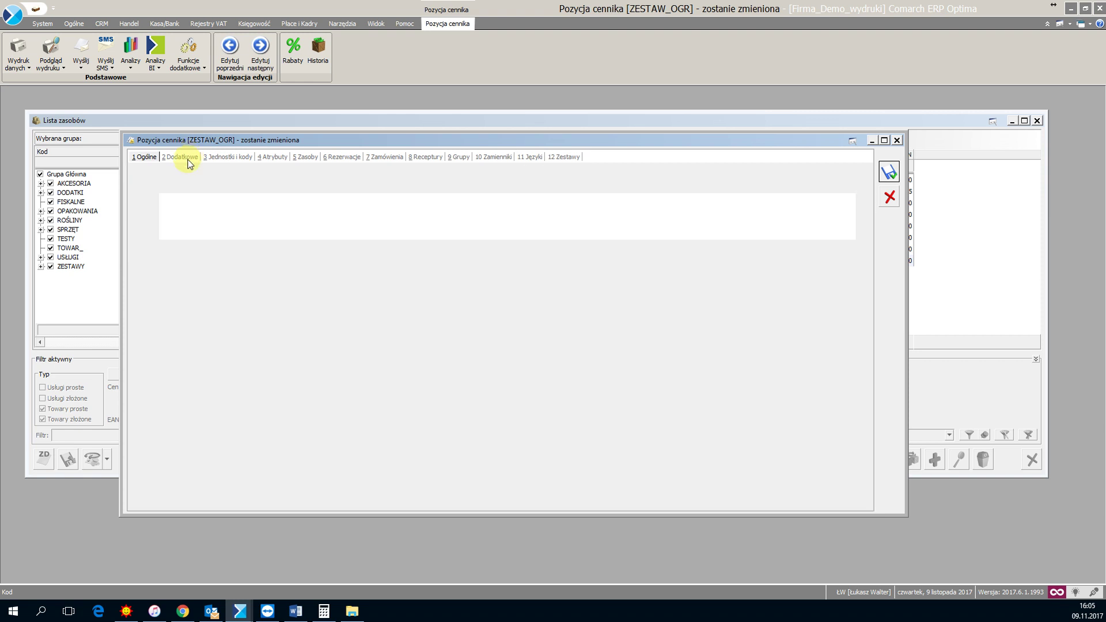
pyautogui.click(167, 292)
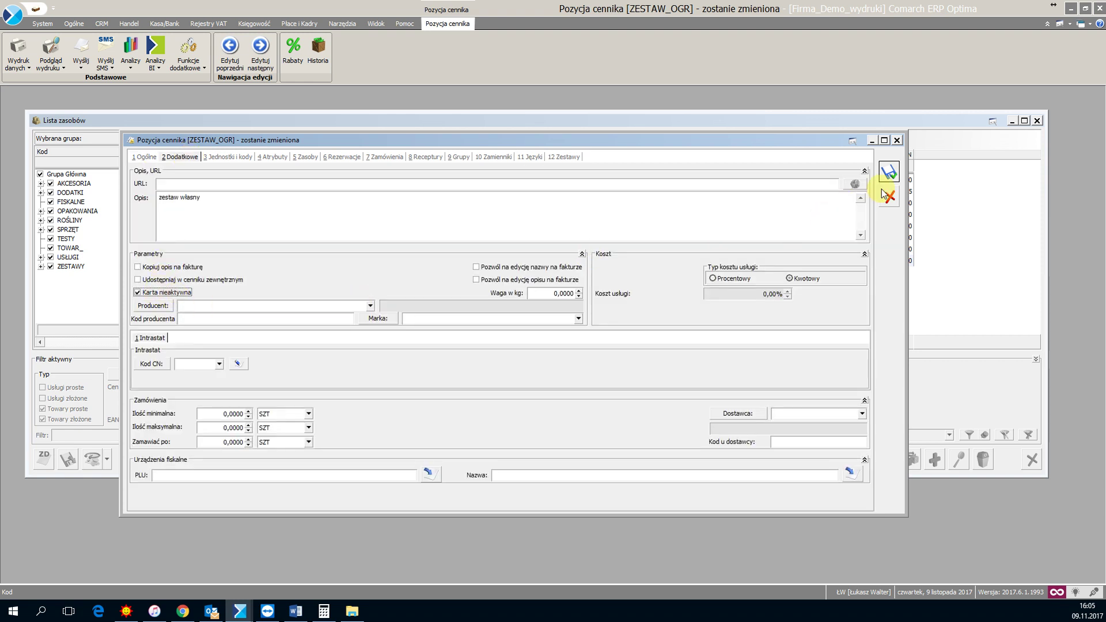
pyautogui.click(889, 172)
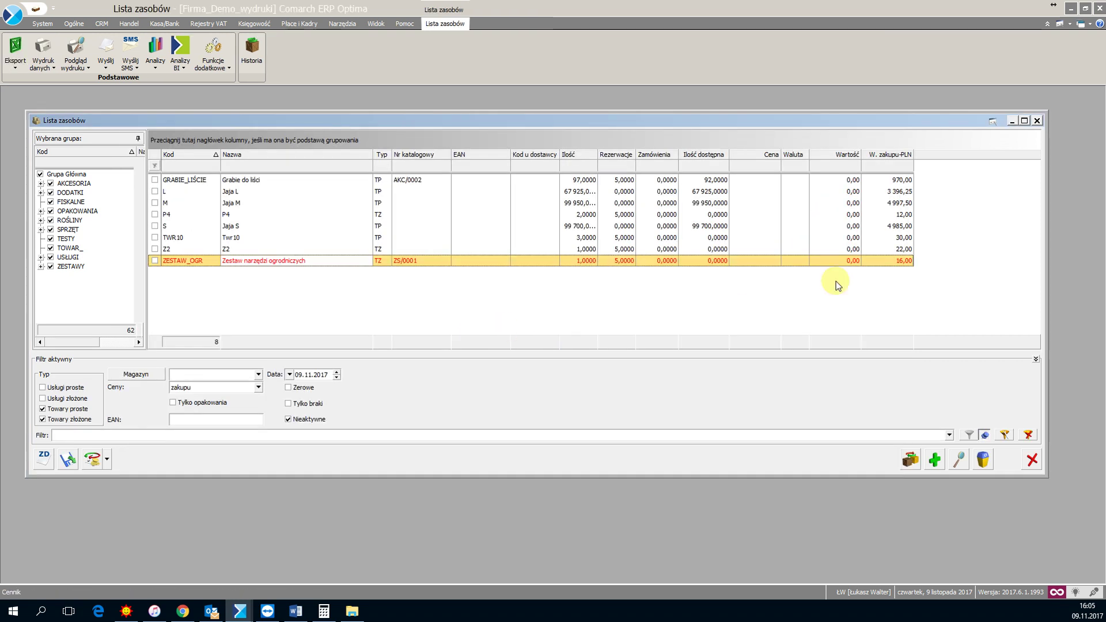
# - Add a sum (Suma) summary for the W. zakupu-PLN column
pyautogui.rightClick(900, 342)
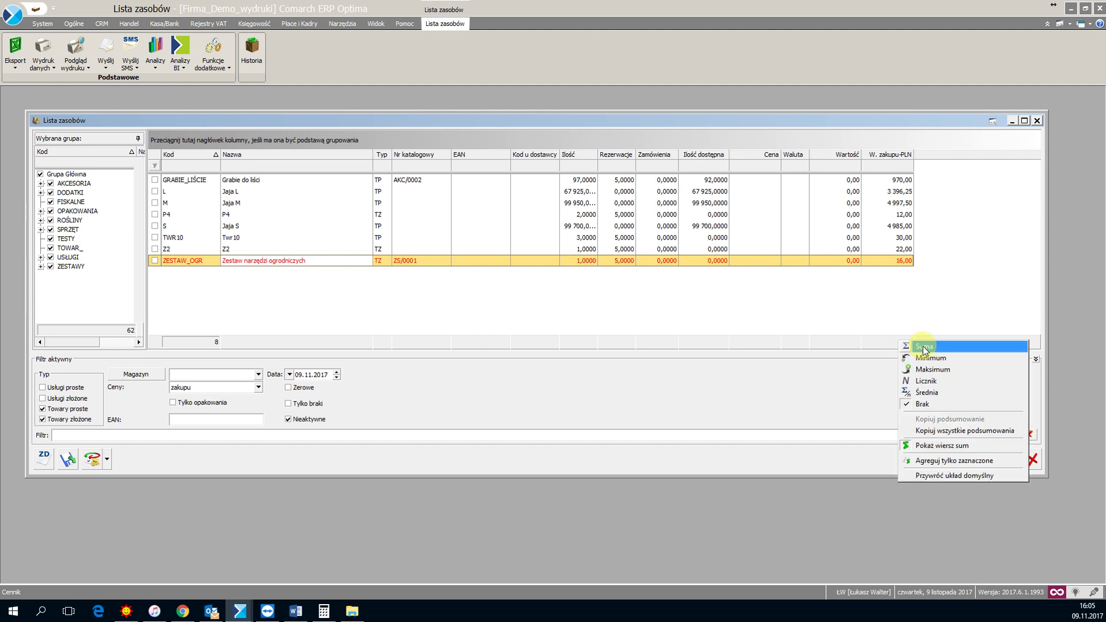
pyautogui.click(920, 347)
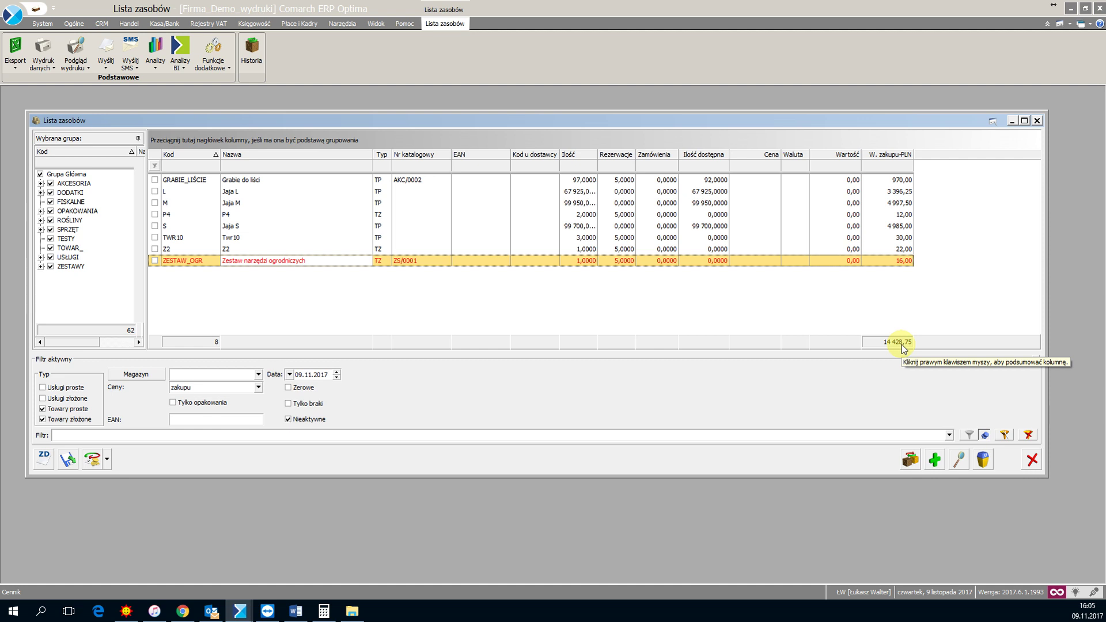
# - Reopen the ZESTAW_OGR item card, turn off Karta nieaktywna and save it
pyautogui.click(490, 261)
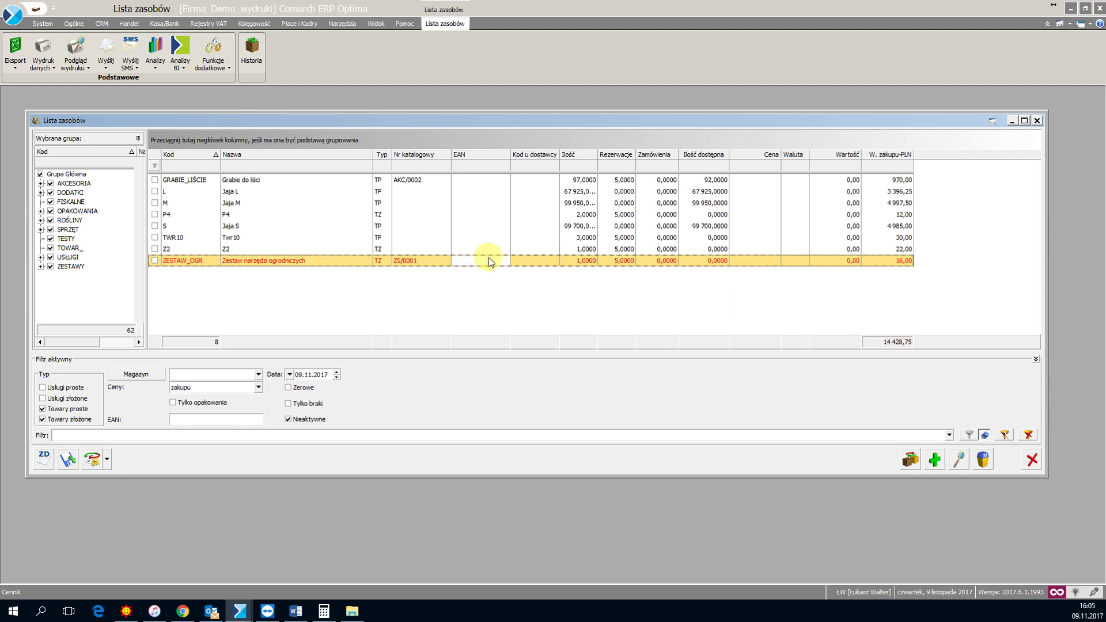
pyautogui.doubleClick(488, 258)
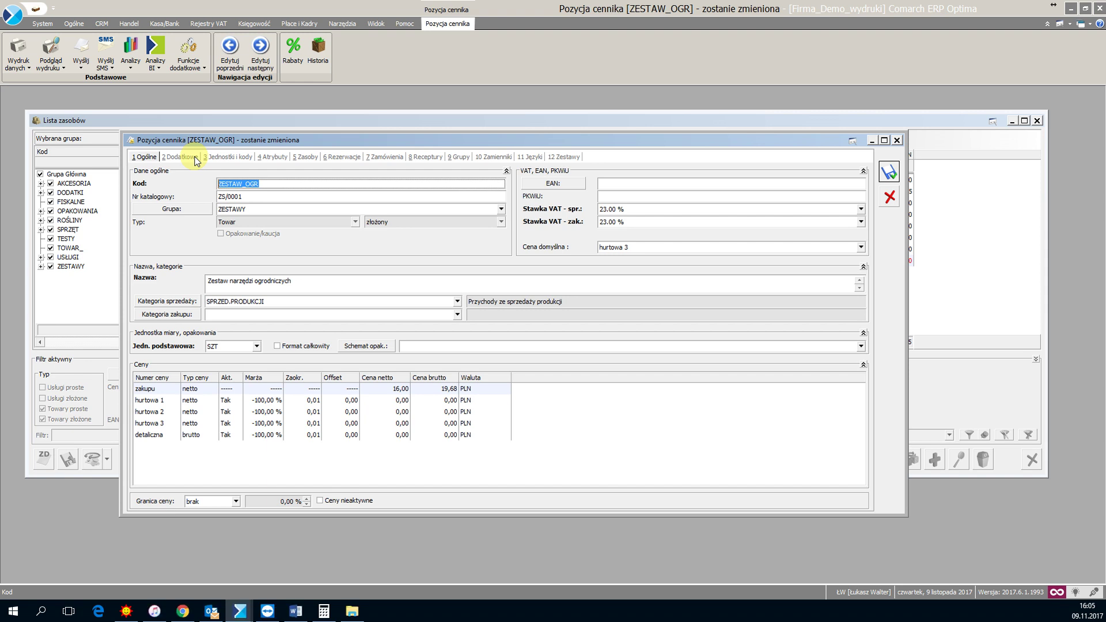
pyautogui.click(196, 160)
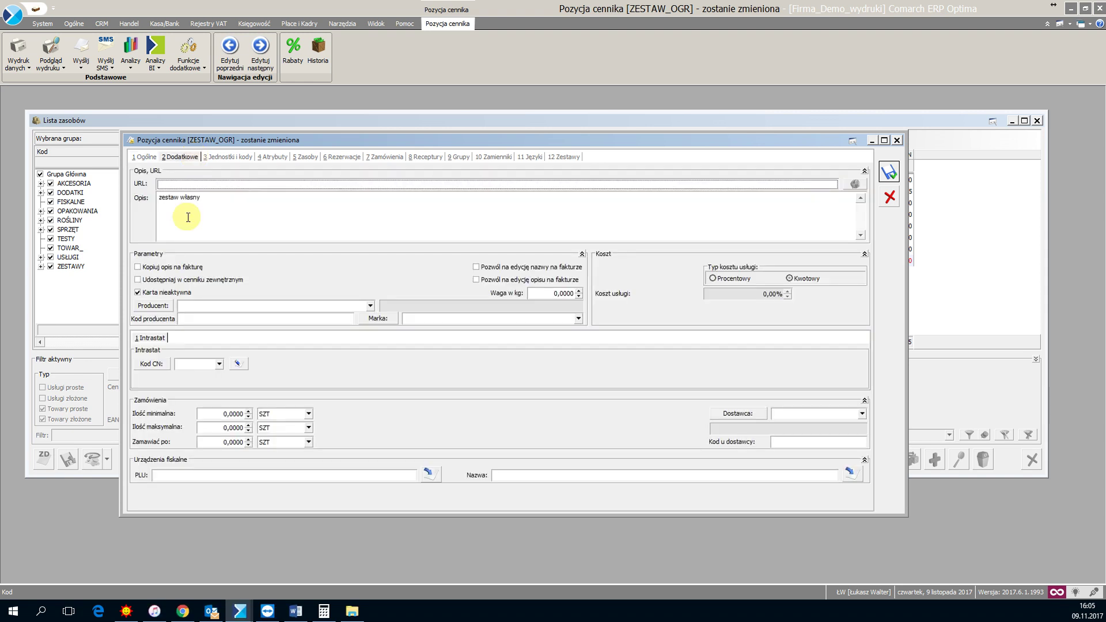
pyautogui.click(889, 171)
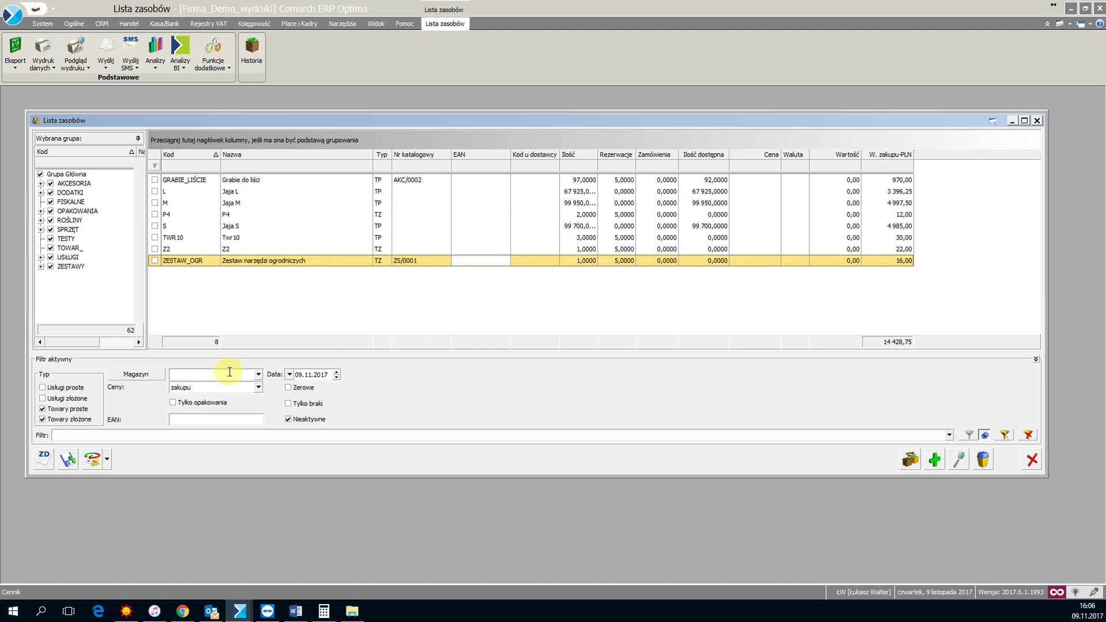
pyautogui.click(258, 387)
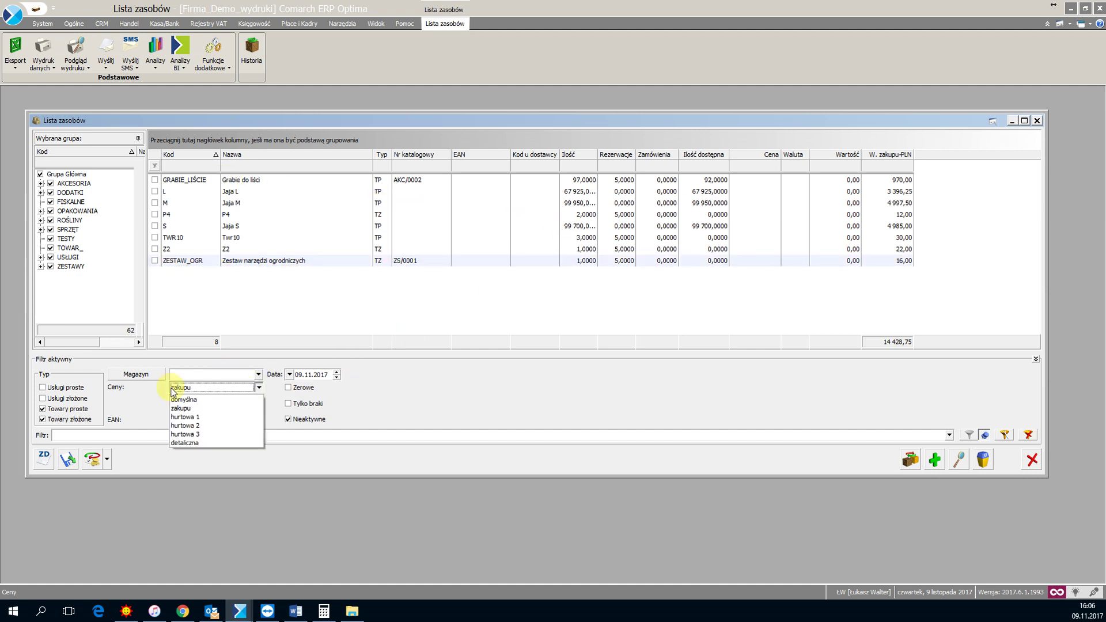
pyautogui.click(258, 388)
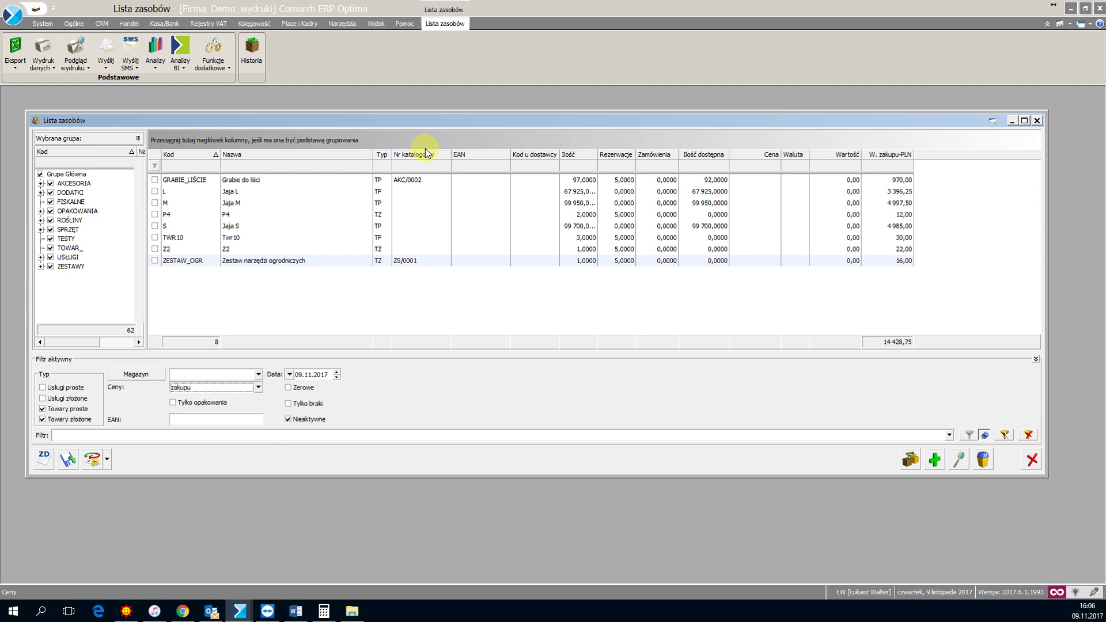
# - Remove the Nr katalogowy and Typ columns from the stock list and narrow the Kod column
pyautogui.moveTo(425, 154); pyautogui.dragTo(427, 288)
pyautogui.moveTo(384, 155); pyautogui.dragTo(394, 257)
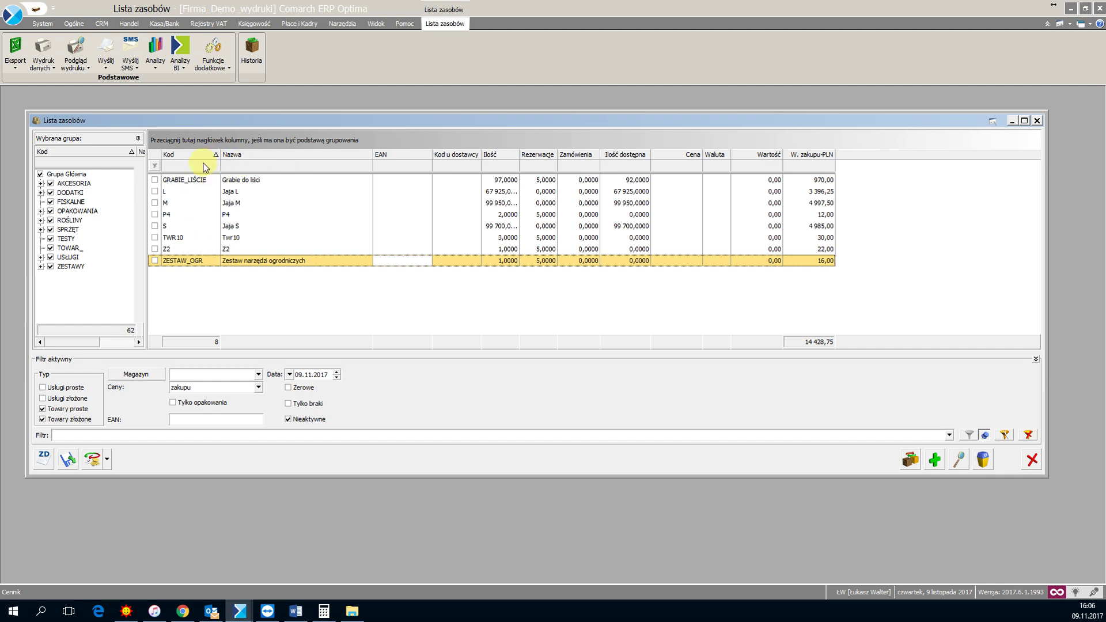
pyautogui.moveTo(220, 154); pyautogui.dragTo(203, 154)
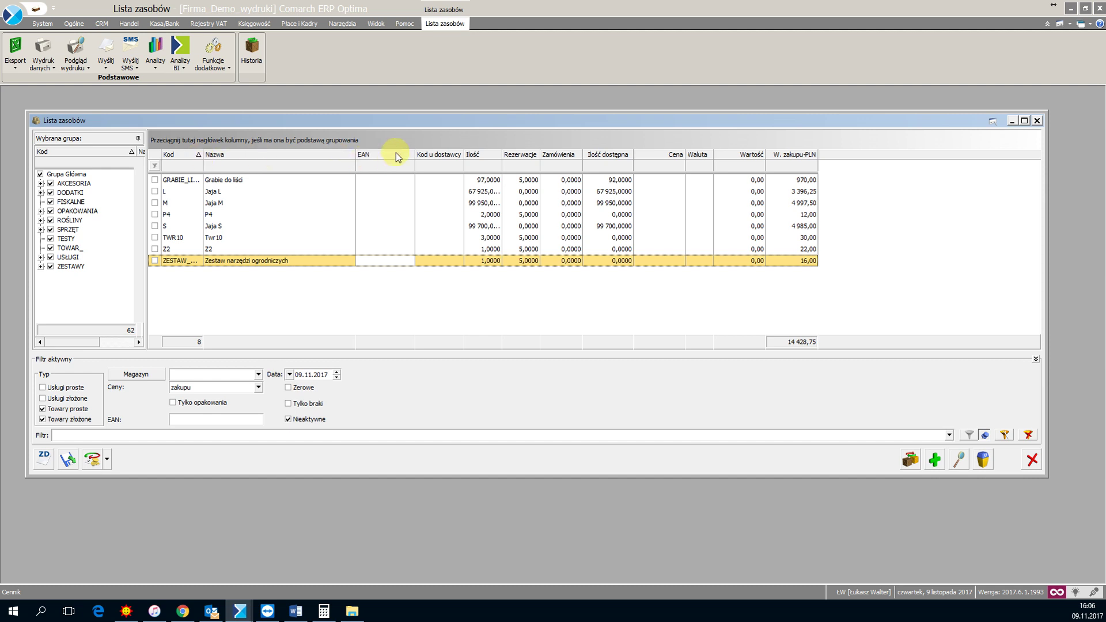
# - Remove the Kod u dostawcy, Rezerwacje, Zamówienia and Ilość dostępna columns and widen the Ilość column
pyautogui.moveTo(436, 155); pyautogui.dragTo(444, 274)
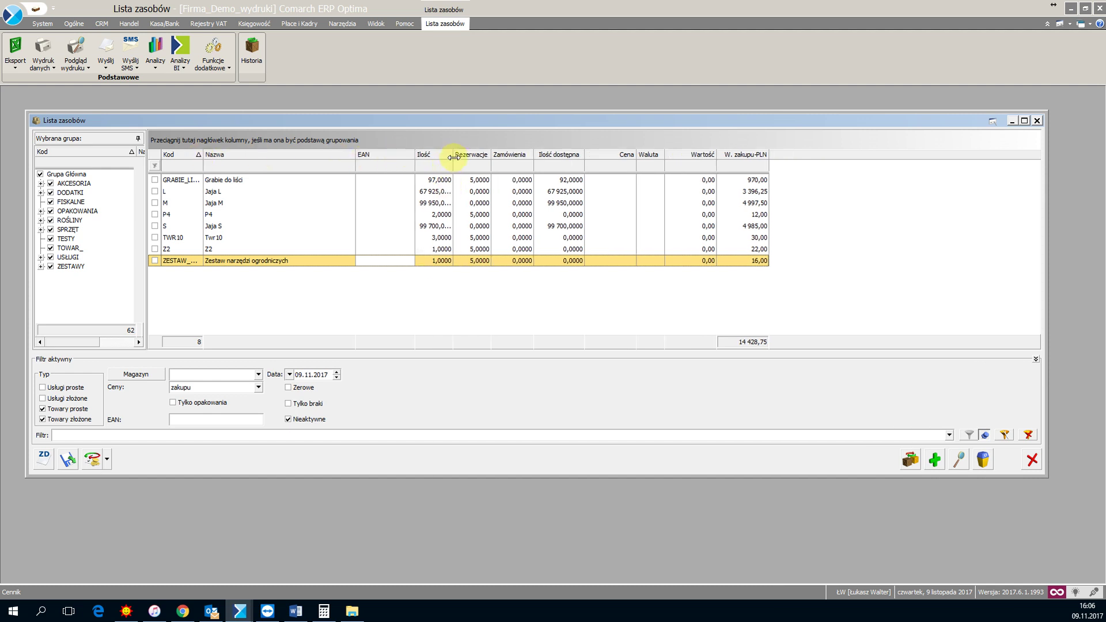
pyautogui.moveTo(453, 157); pyautogui.dragTo(513, 242)
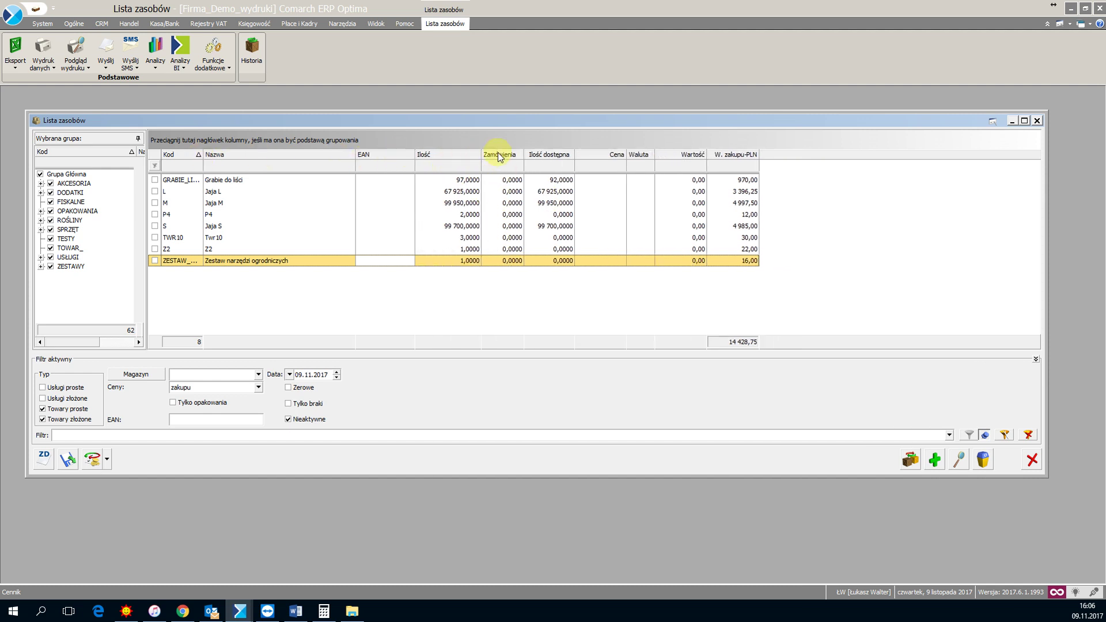
pyautogui.moveTo(499, 157); pyautogui.dragTo(500, 242)
pyautogui.moveTo(500, 156)
pyautogui.mouseDown()
pyautogui.moveTo(507, 237)
pyautogui.moveTo(506, 169)
pyautogui.mouseUp()
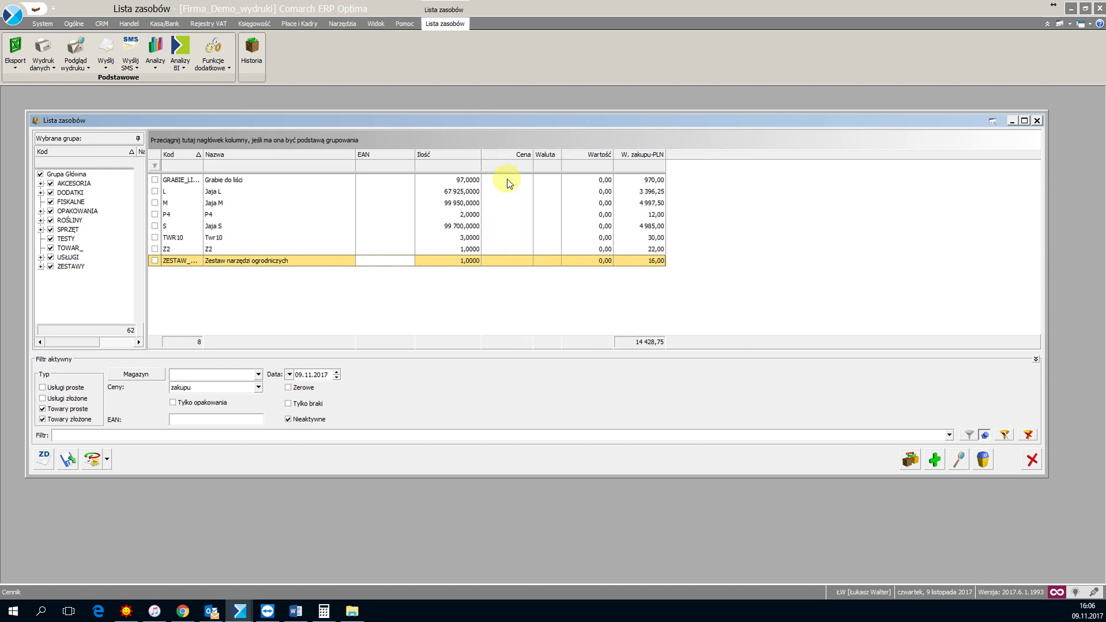
# - Open the Grabie do liści item card, check its net purchase price (zakupu), and close it without saving
pyautogui.click(508, 181)
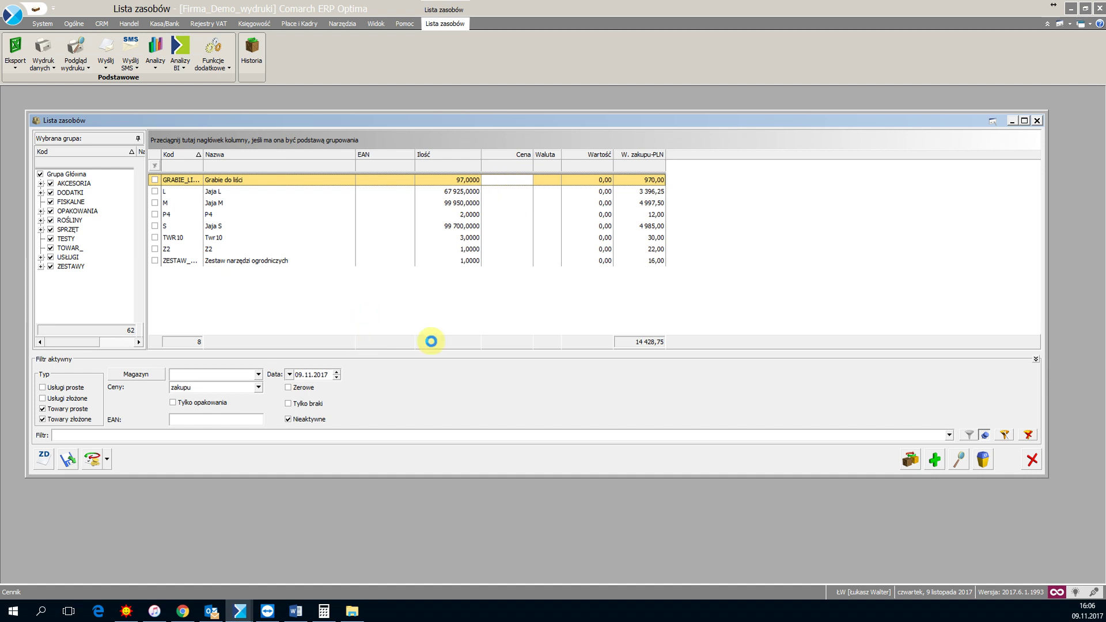
pyautogui.press('Return')
pyautogui.click(392, 389)
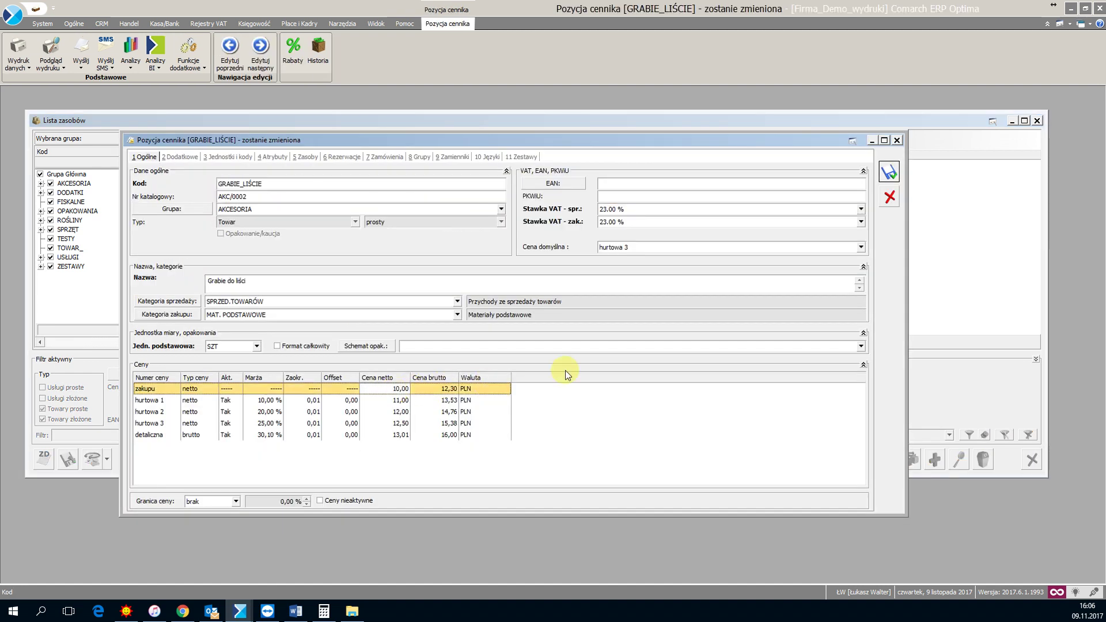
pyautogui.click(889, 198)
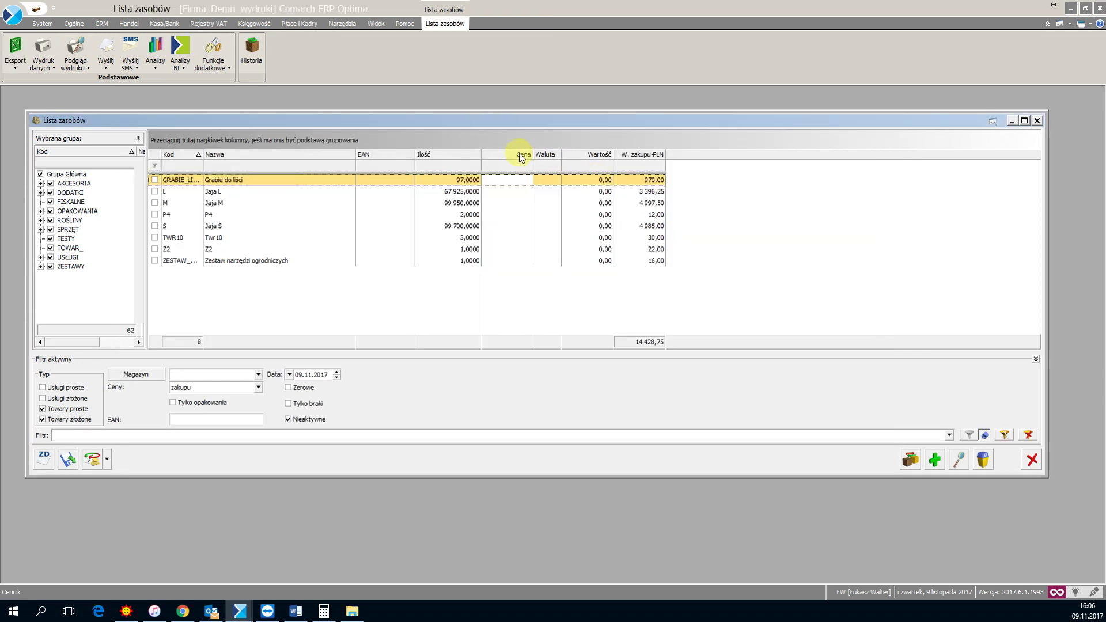
# - Remove the Cena, Waluta and Wartość columns from the stock list
pyautogui.rightClick(523, 157)
pyautogui.click(487, 230)
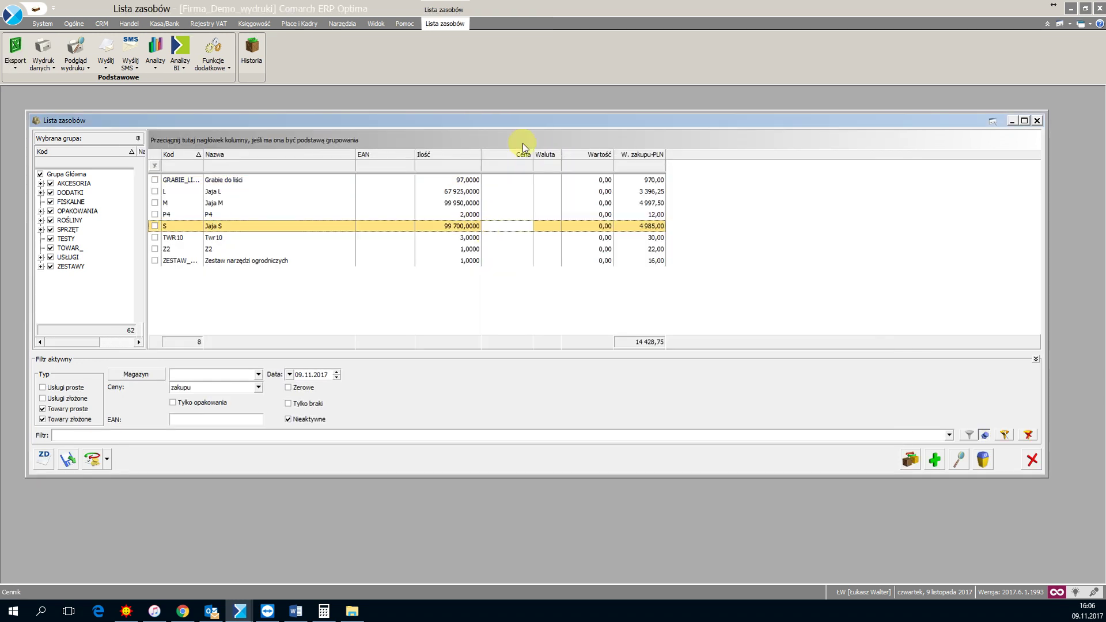
pyautogui.moveTo(520, 154); pyautogui.dragTo(501, 282)
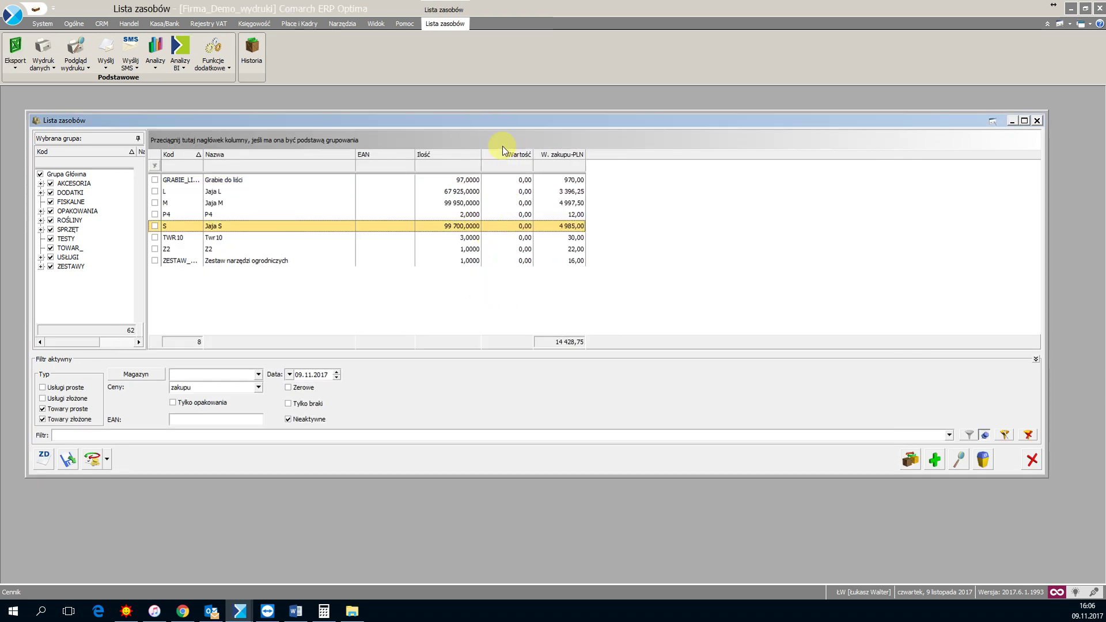
pyautogui.moveTo(509, 160); pyautogui.dragTo(515, 321)
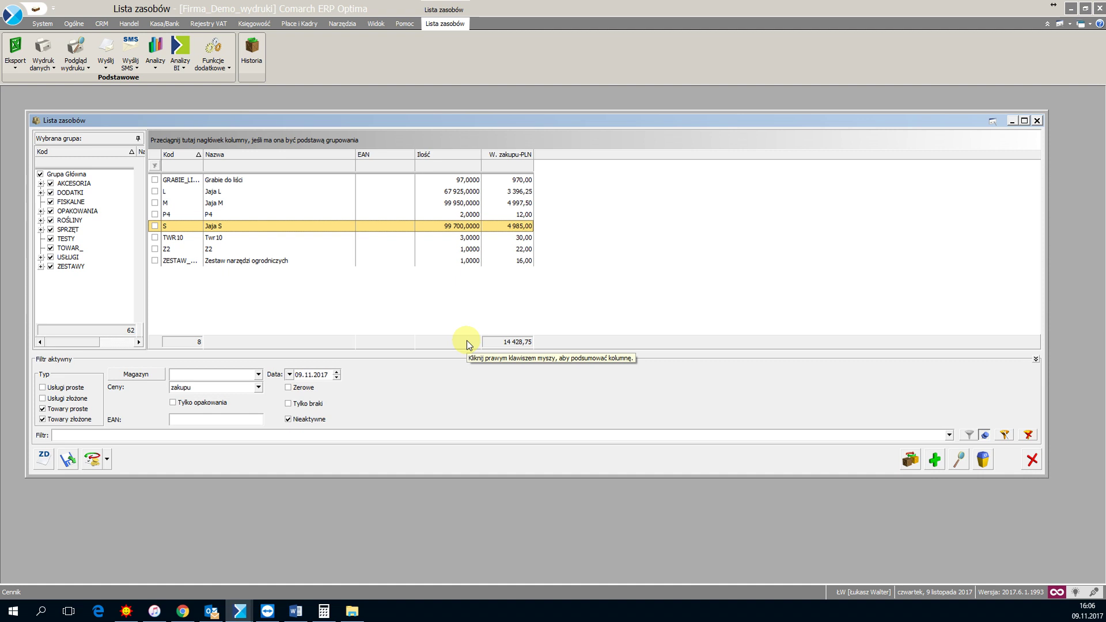
# - Add the Grupa column from the hidden fields in front of the Kod column and close the Dostosowanie window
pyautogui.rightClick(501, 155)
pyautogui.click(551, 230)
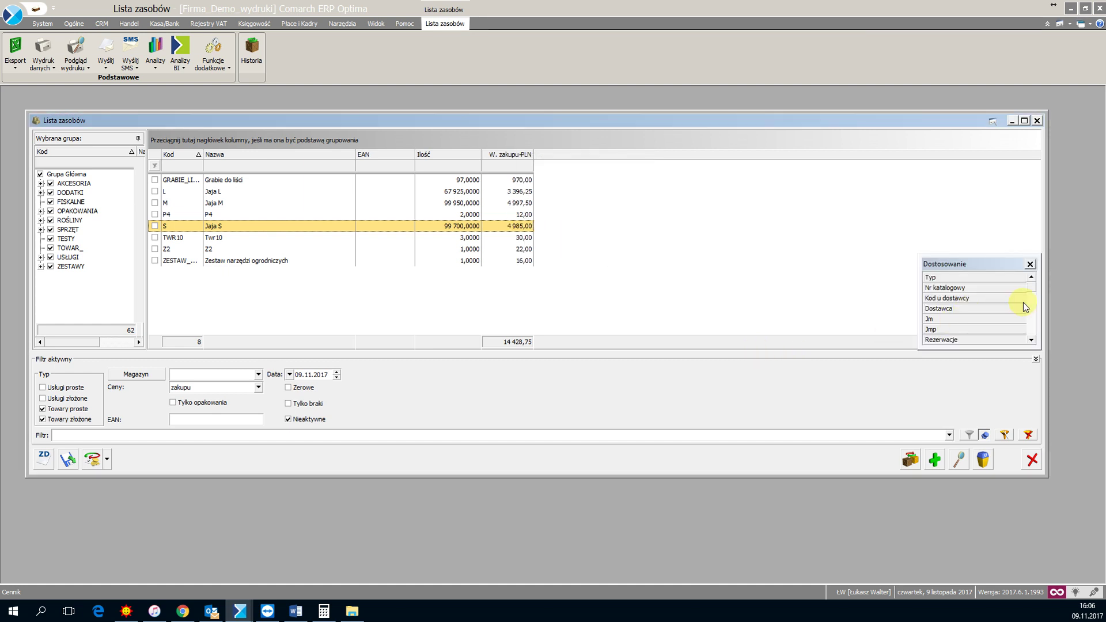
pyautogui.moveTo(1031, 288); pyautogui.dragTo(1028, 327)
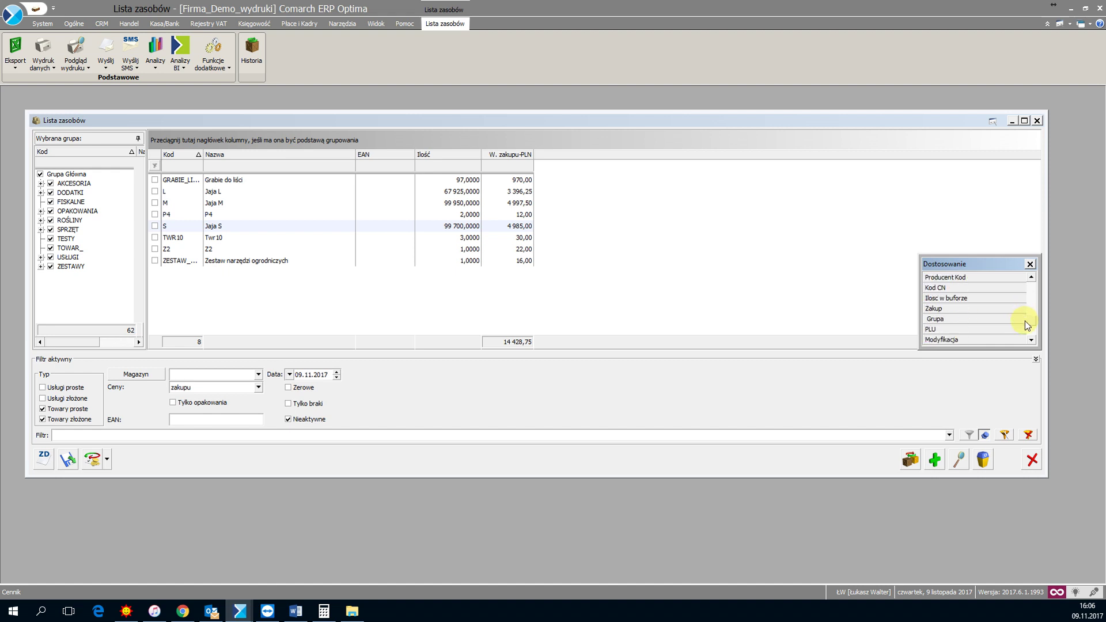
pyautogui.moveTo(956, 320); pyautogui.dragTo(260, 153)
pyautogui.click(1030, 265)
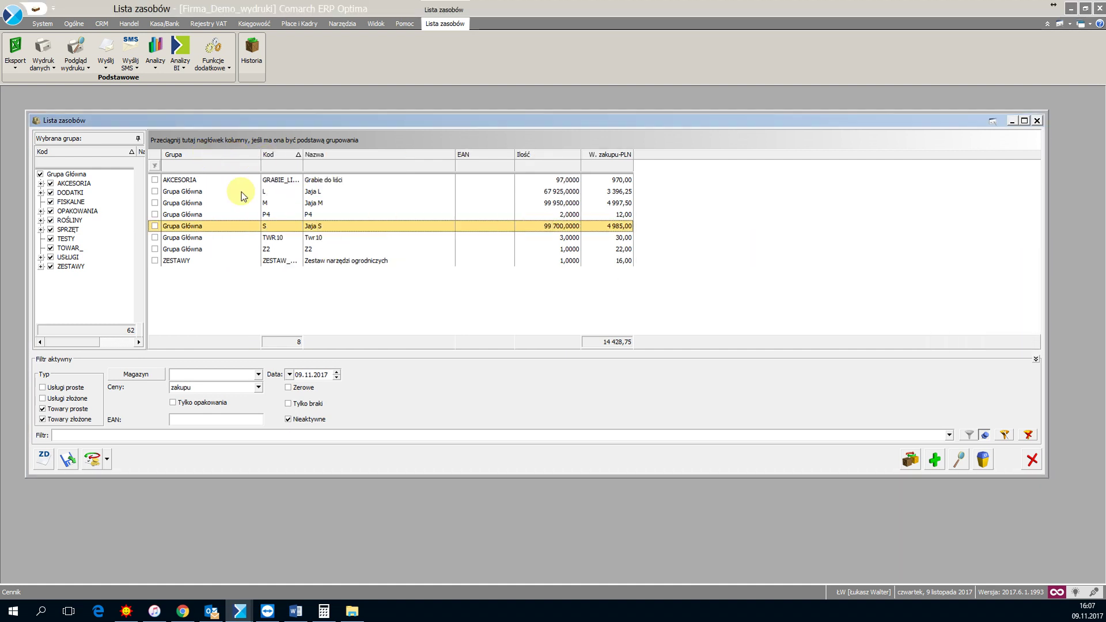
# - Sort the stock list by the Grupa column in descending order
pyautogui.click(209, 156)
pyautogui.click(209, 159)
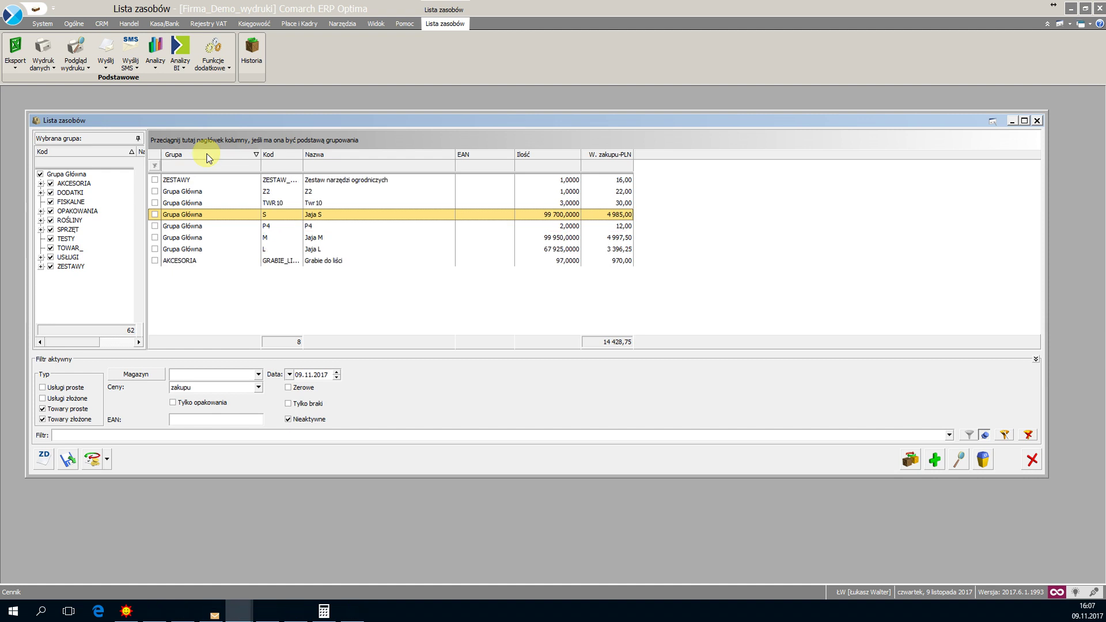
pyautogui.click(209, 158)
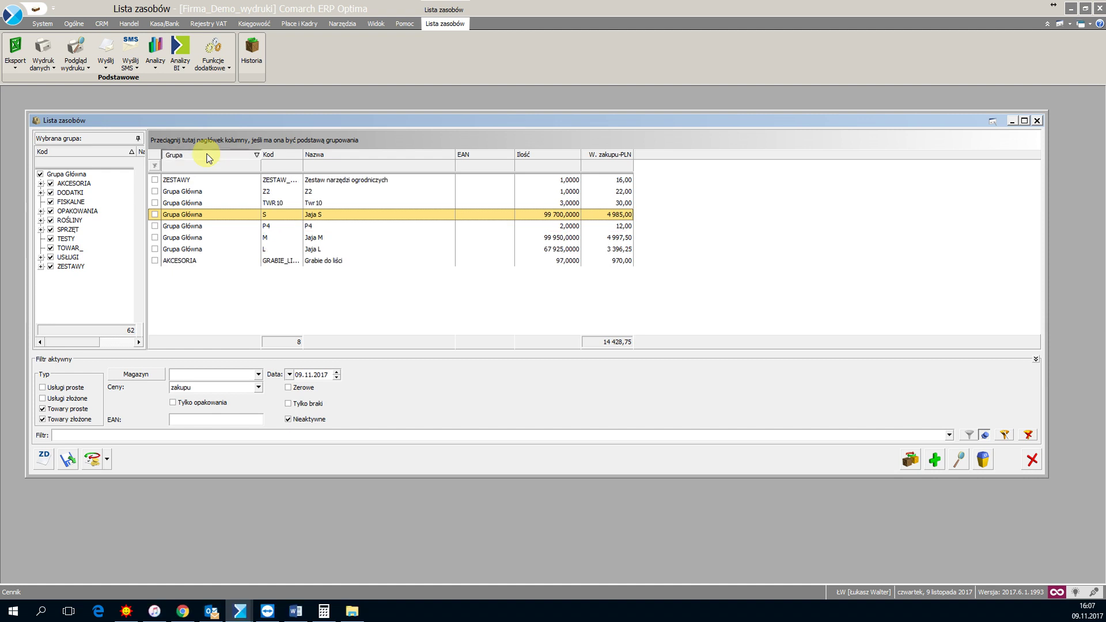
# - Sort the stock list by Grupa ascending with Kod ascending as the secondary sort, and widen the Kod column to show full codes
pyautogui.keyDown('shift'); pyautogui.click(292, 160); pyautogui.keyUp('shift')
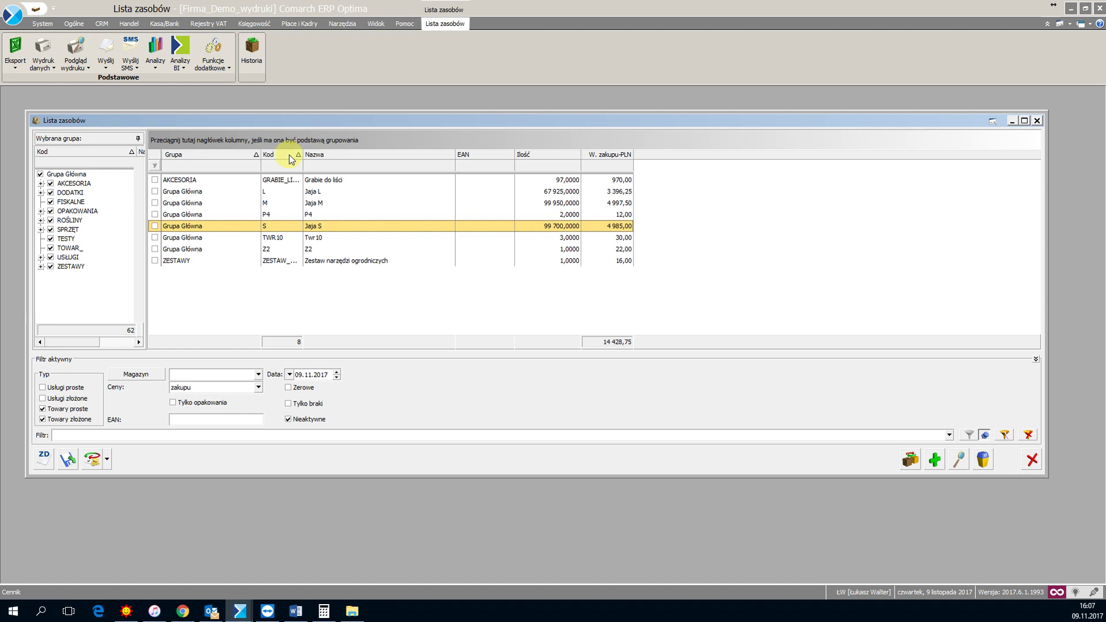
pyautogui.keyDown('shift'); pyautogui.click(292, 159); pyautogui.keyUp('shift')
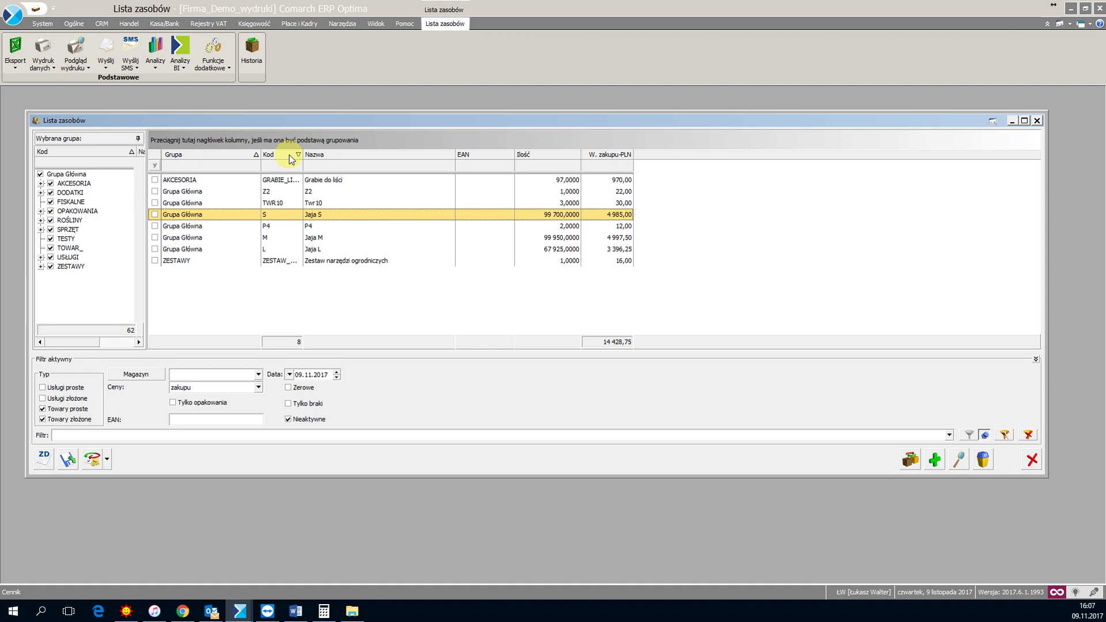
pyautogui.keyDown('shift'); pyautogui.click(292, 160); pyautogui.keyUp('shift')
pyautogui.keyDown('shift'); pyautogui.click(292, 160); pyautogui.keyUp('shift')
pyautogui.keyDown('shift'); pyautogui.click(292, 160); pyautogui.keyUp('shift')
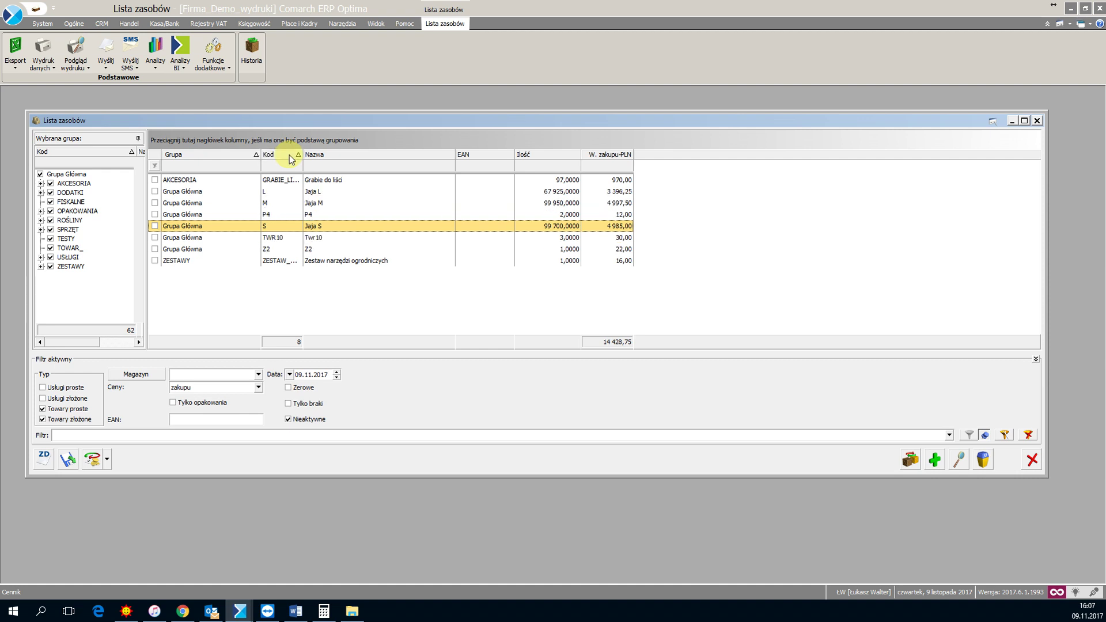
pyautogui.keyDown('shift'); pyautogui.click(291, 160); pyautogui.keyUp('shift')
pyautogui.keyDown('shift'); pyautogui.click(292, 160); pyautogui.keyUp('shift')
pyautogui.keyDown('shift'); pyautogui.click(292, 160); pyautogui.keyUp('shift')
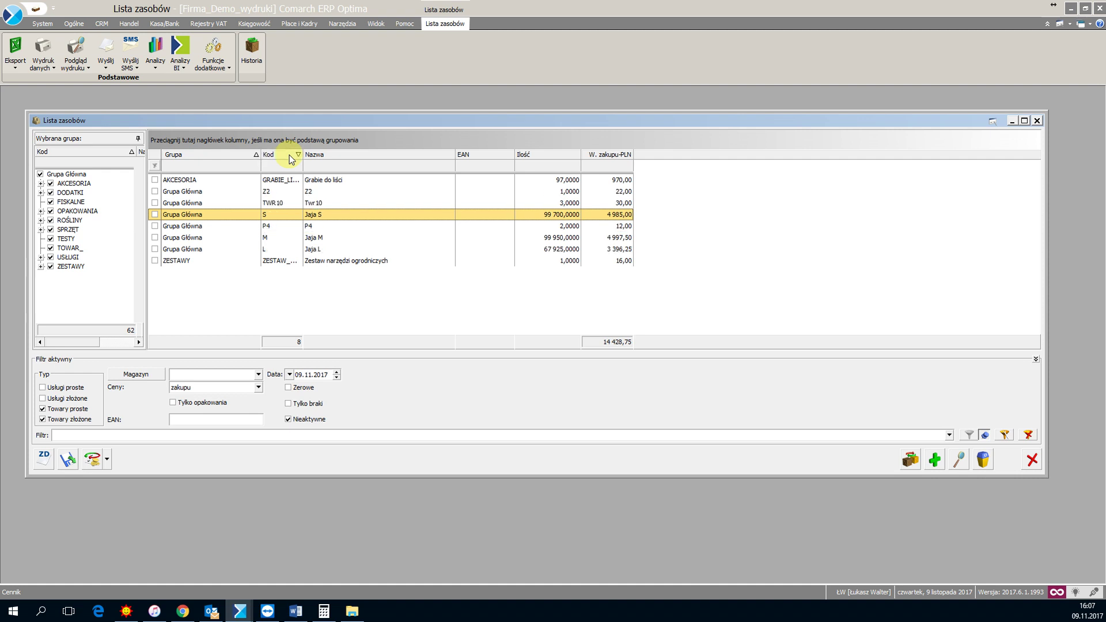
pyautogui.keyDown('shift'); pyautogui.click(291, 160); pyautogui.keyUp('shift')
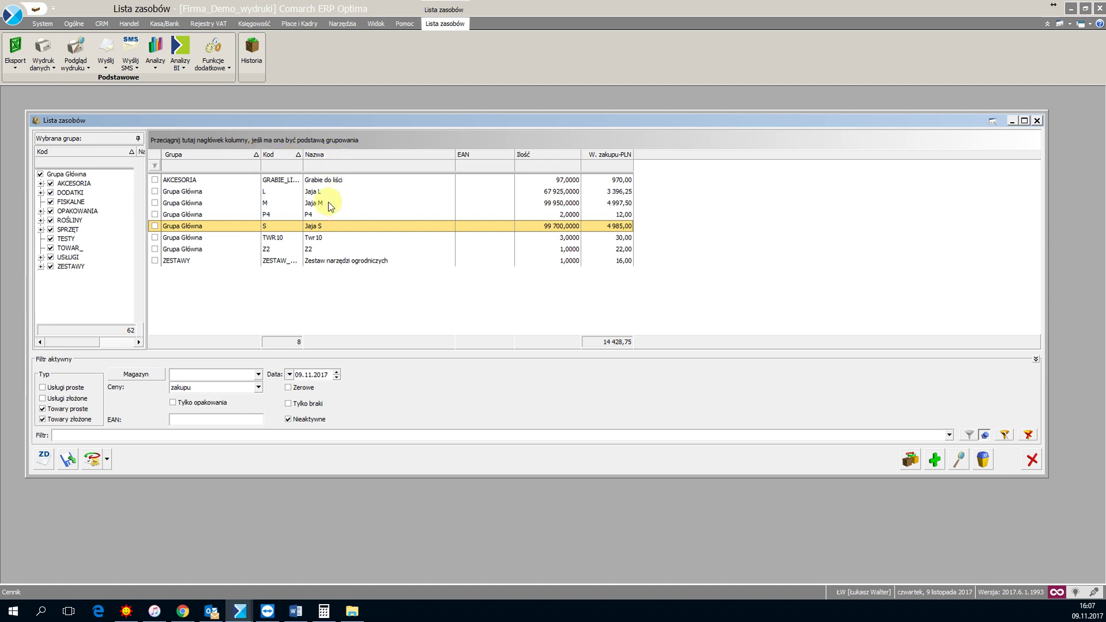
pyautogui.moveTo(300, 155); pyautogui.dragTo(316, 154)
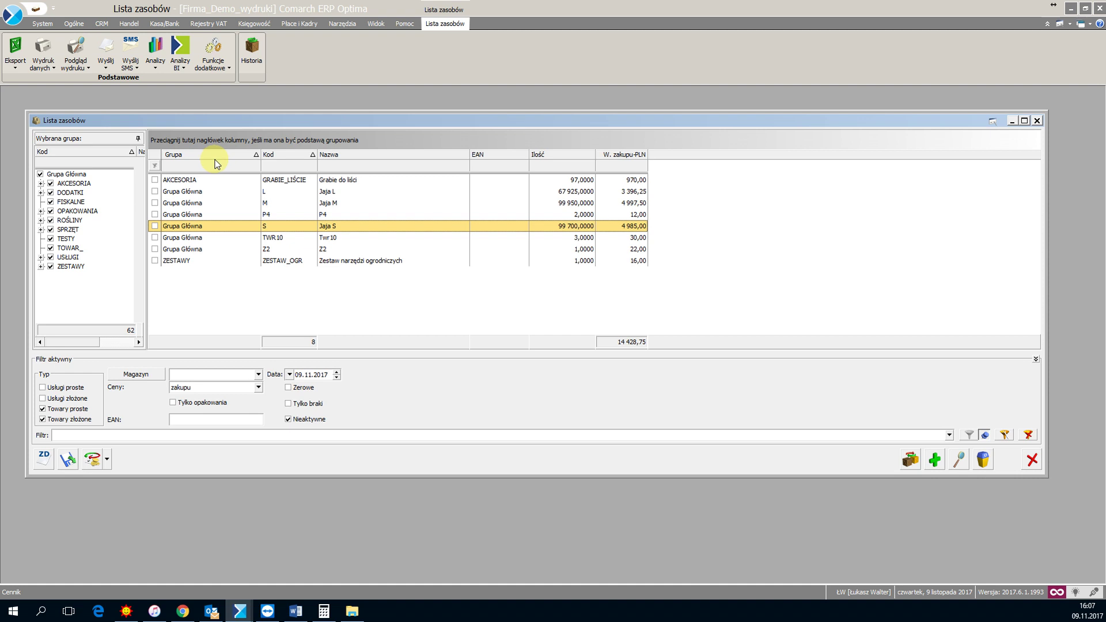
# - Group the stock list by the Grupa column and expand the AKCESORIA, Grupa Główna and ZESTAWY groups
pyautogui.moveTo(216, 164); pyautogui.dragTo(220, 143)
pyautogui.click(174, 184)
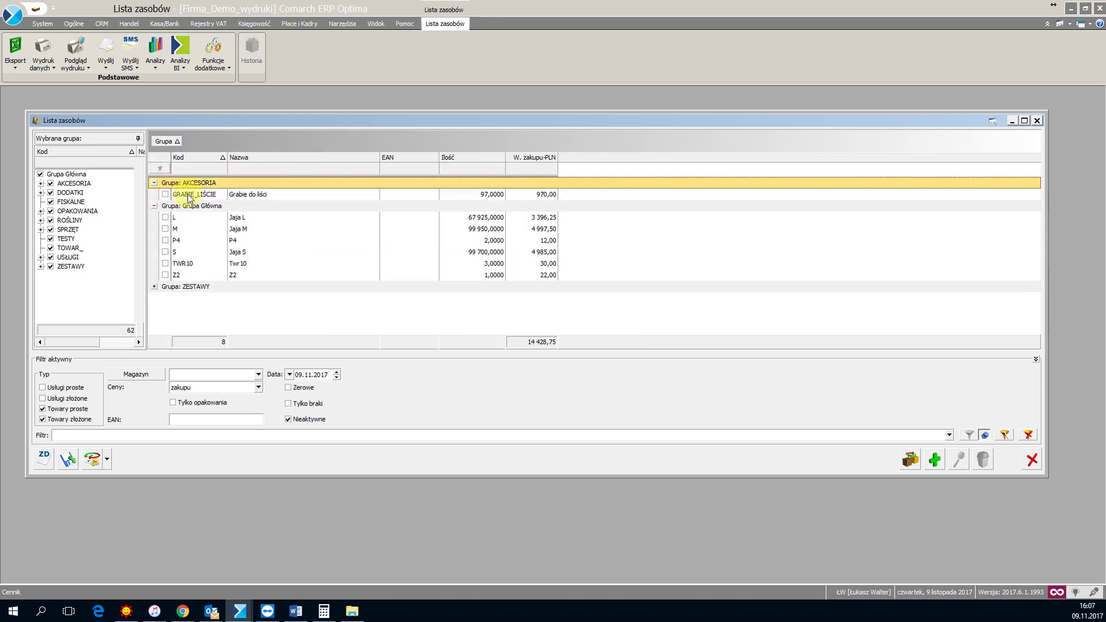
pyautogui.click(189, 196)
pyautogui.click(192, 219)
pyautogui.click(156, 288)
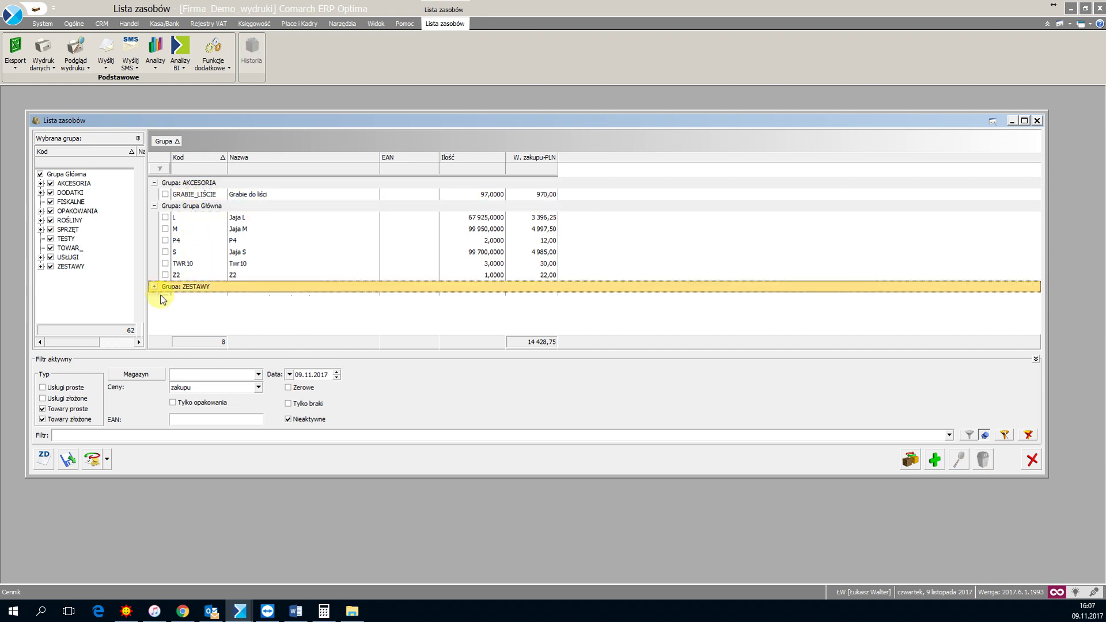
# - Show summary rows for the groups and set them to Suma for the W. zakupu-PLN and Ilość columns
pyautogui.rightClick(266, 184)
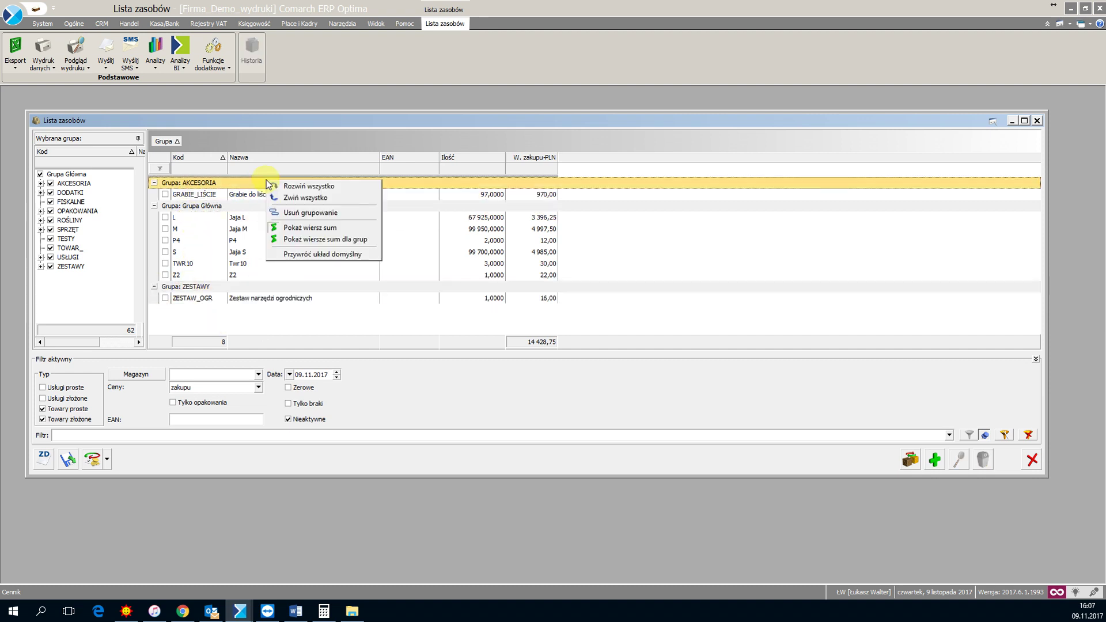
pyautogui.click(340, 239)
pyautogui.rightClick(536, 210)
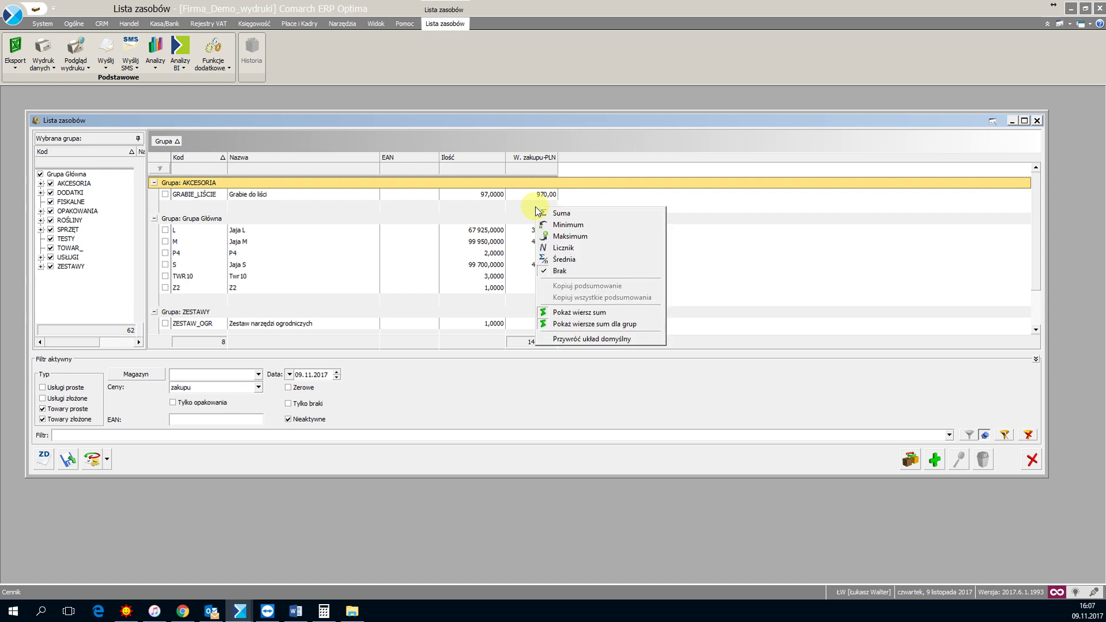
pyautogui.click(570, 213)
pyautogui.rightClick(488, 204)
pyautogui.click(514, 210)
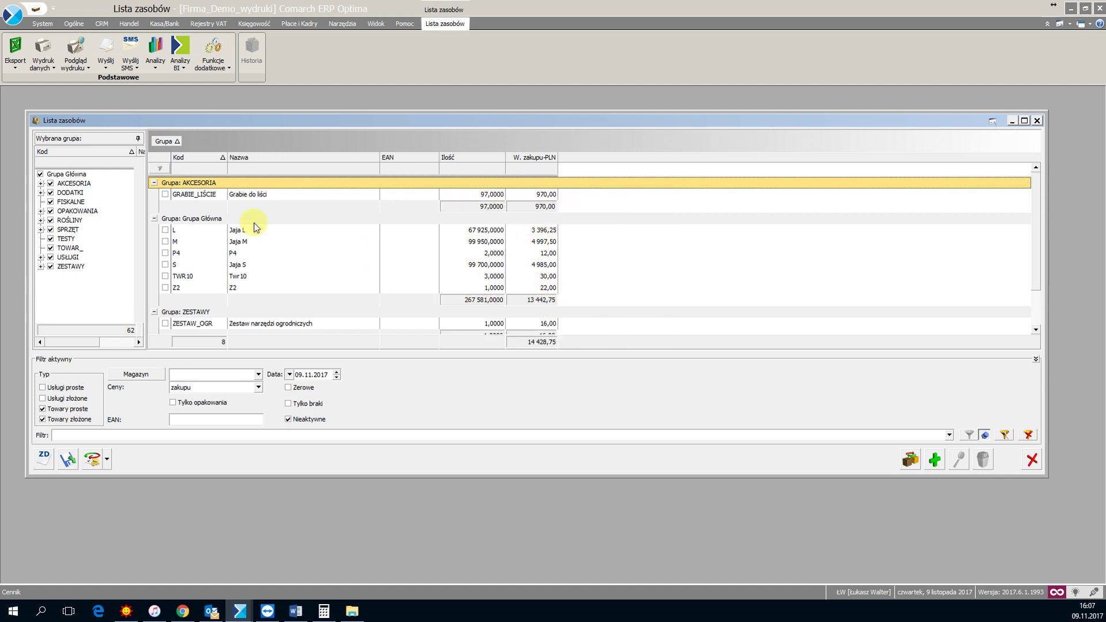
# - Collapse the three groups one by one to only their subtotals, and expand each of them again
pyautogui.click(153, 183)
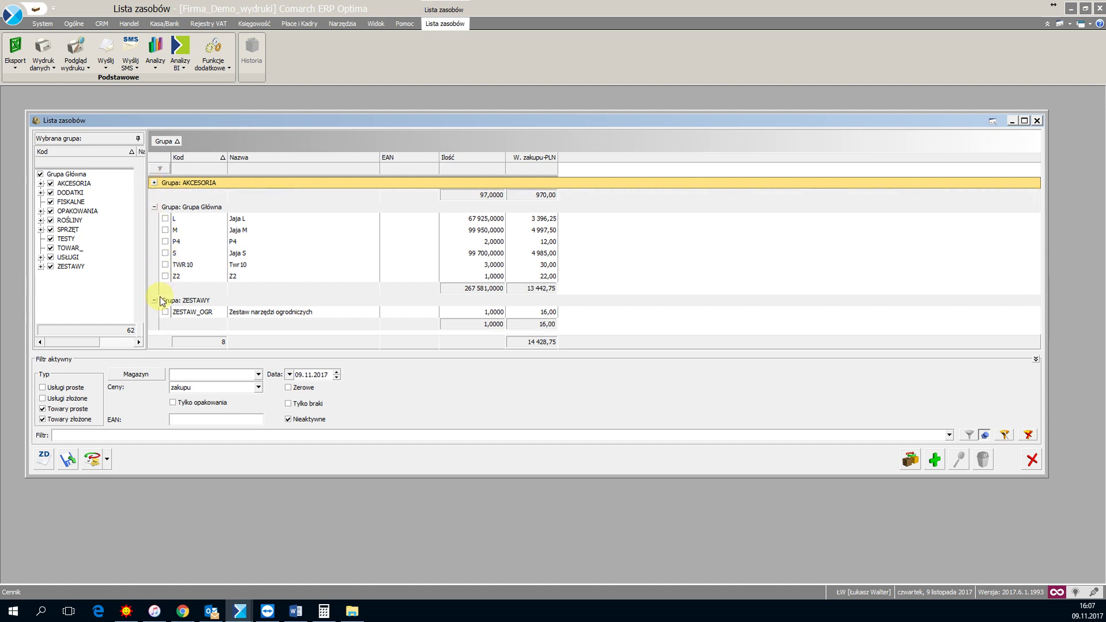
pyautogui.click(154, 207)
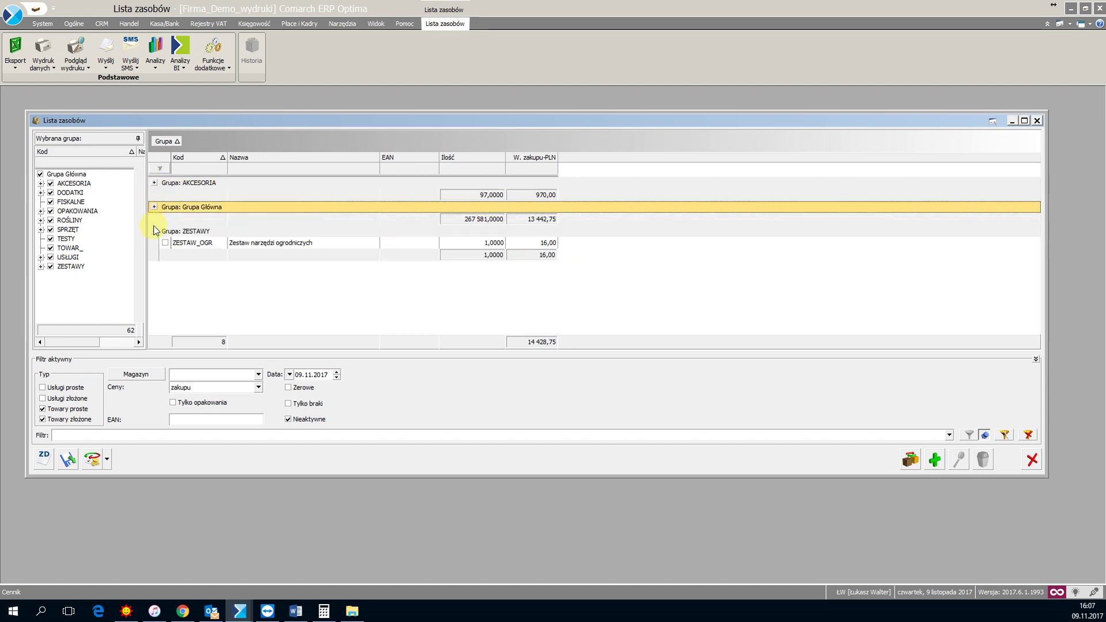
pyautogui.click(154, 231)
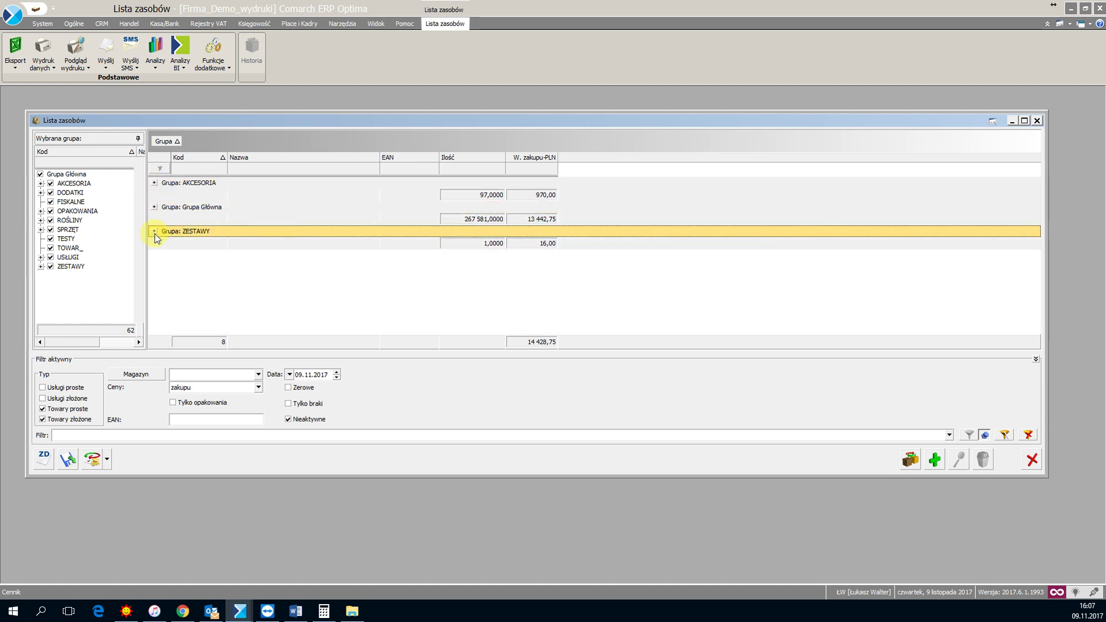
pyautogui.click(155, 232)
pyautogui.click(154, 207)
pyautogui.click(156, 182)
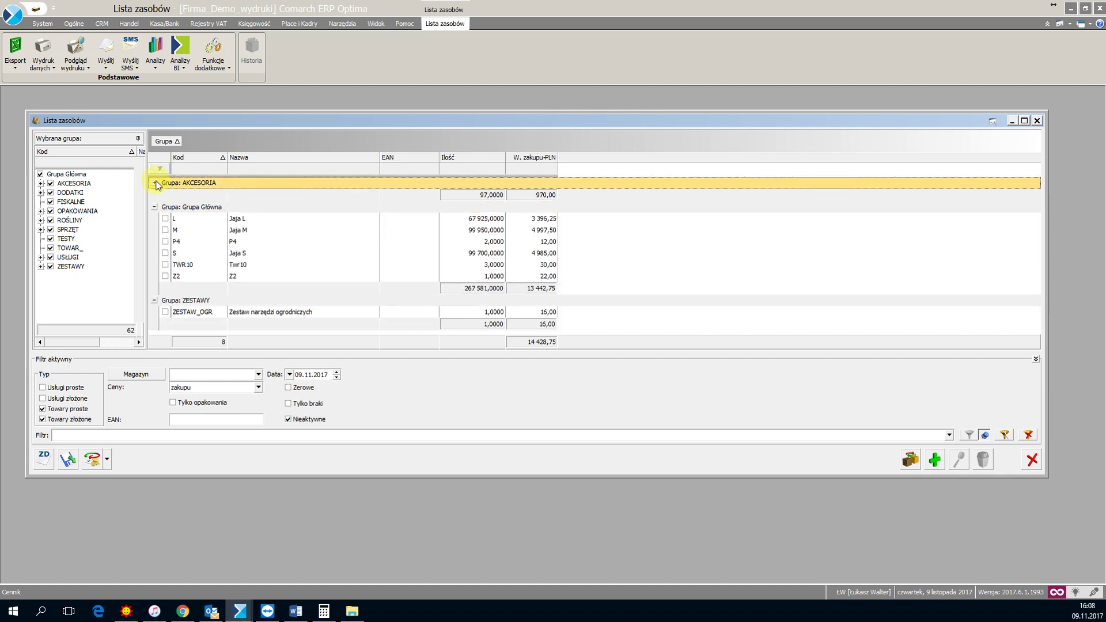
pyautogui.click(155, 183)
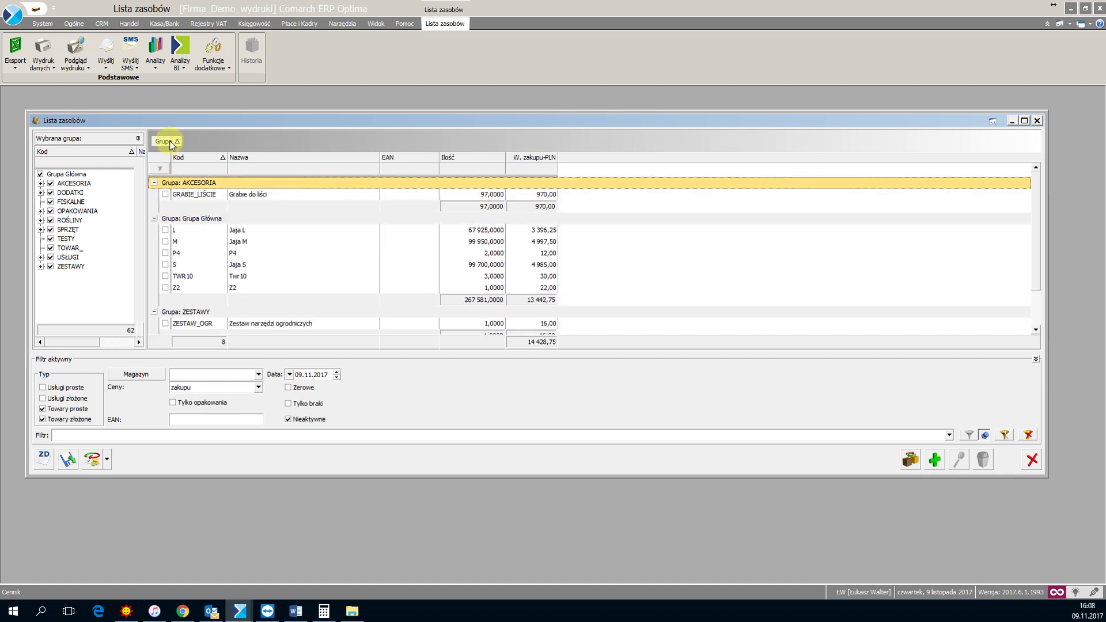
# - Remove the grouping by placing Grupa back as a column in front of Kod, and narrow the Grupa column
pyautogui.moveTo(167, 144); pyautogui.dragTo(168, 162)
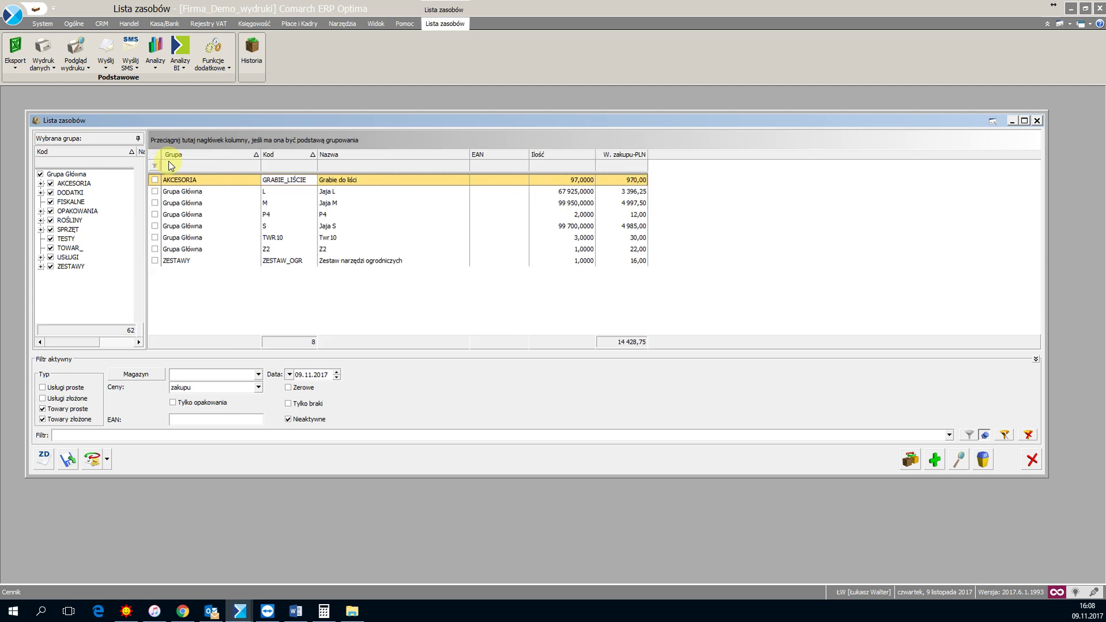
pyautogui.moveTo(258, 155); pyautogui.dragTo(224, 157)
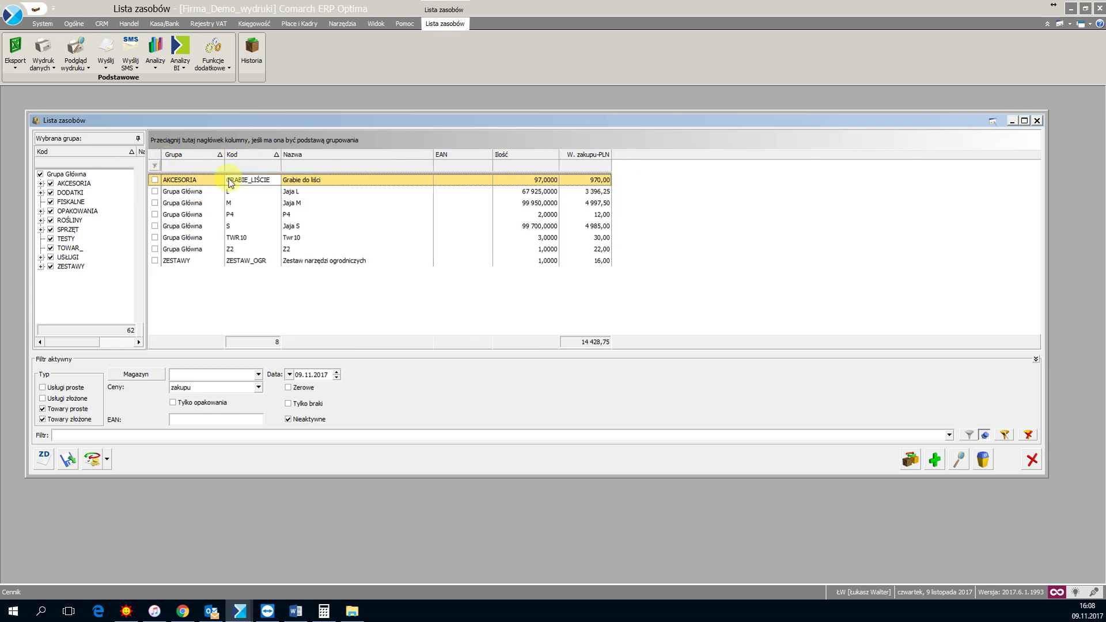
pyautogui.click(21, 68)
pyautogui.moveTo(57, 79)
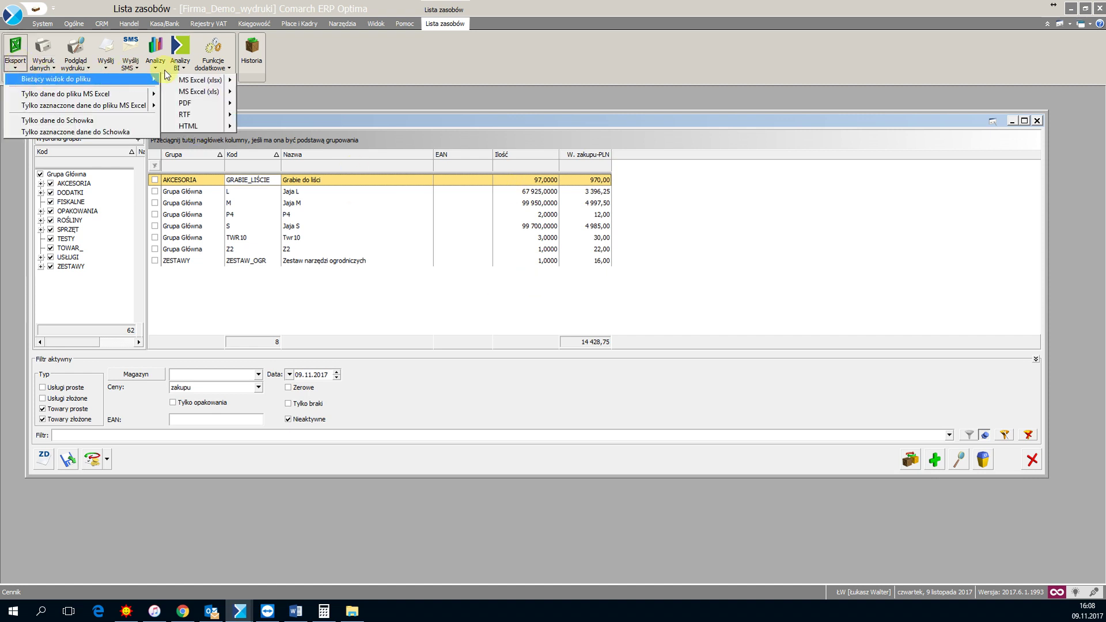
pyautogui.moveTo(219, 91)
pyautogui.click(268, 92)
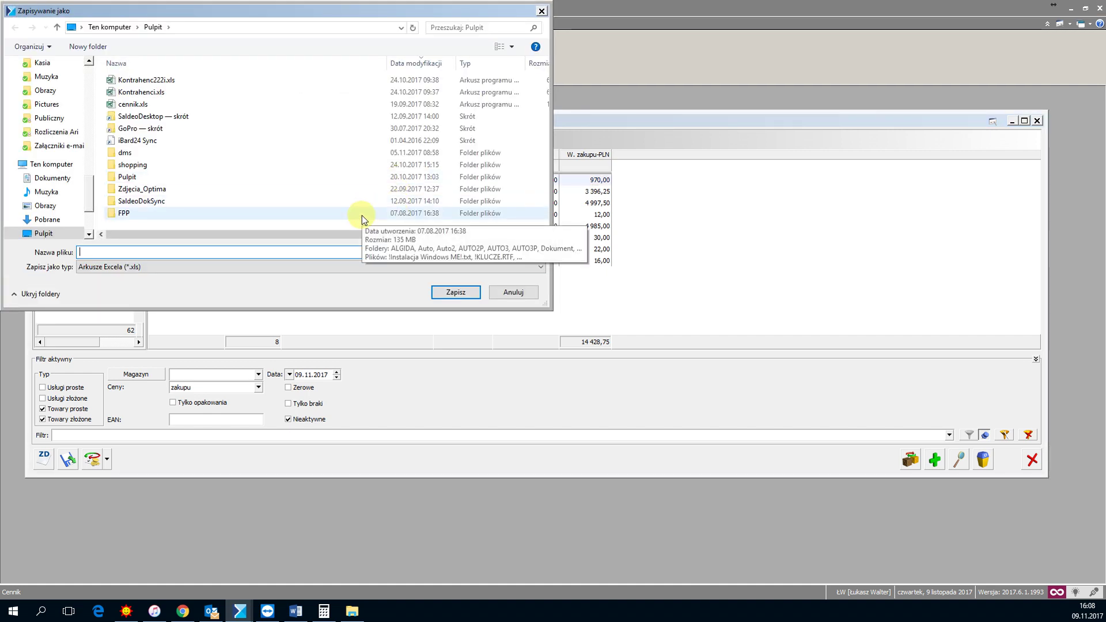
pyautogui.press('Escape')
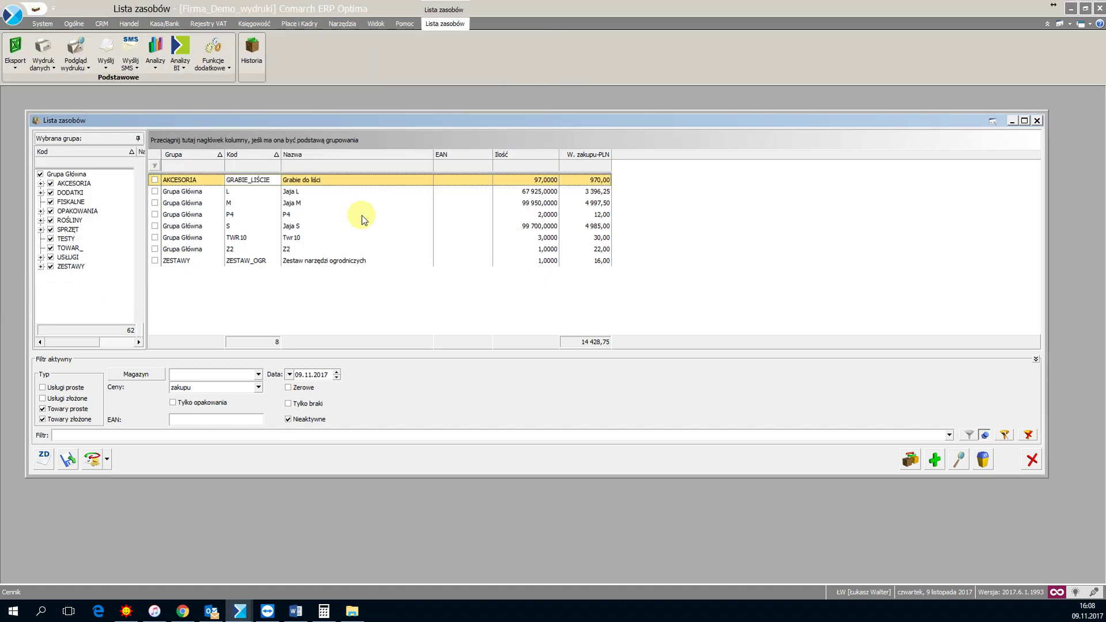
# - Set the stock date to 31.10.2017 and export the current view to the desktop as the MS Excel (xls) file "stany na dzień 31.10"
pyautogui.click(301, 375)
pyautogui.write('3110')
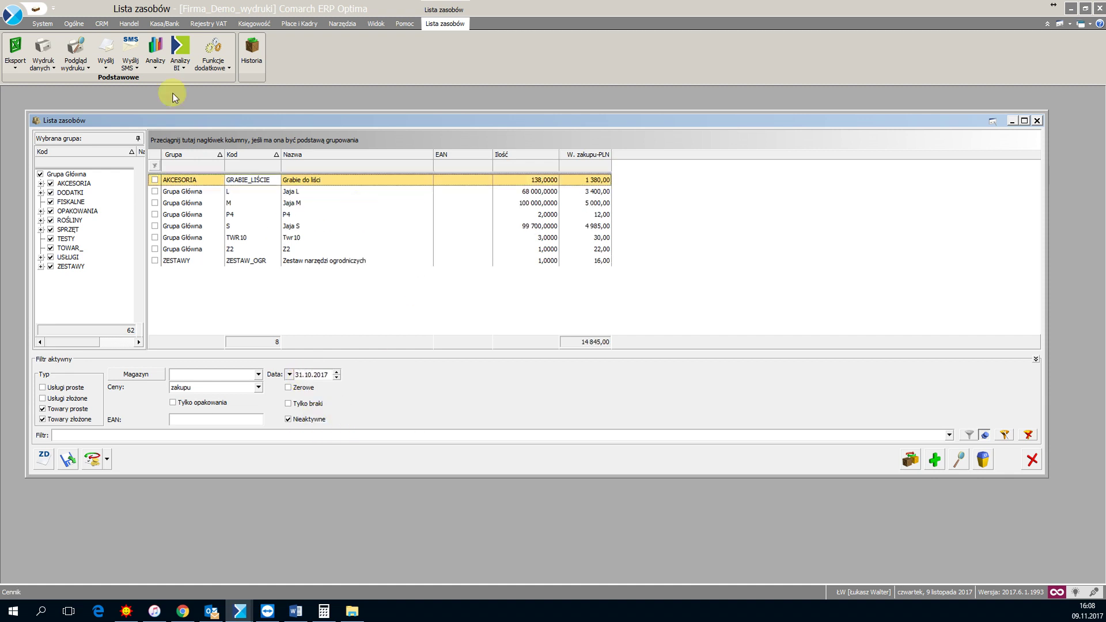
pyautogui.click(23, 68)
pyautogui.moveTo(25, 83)
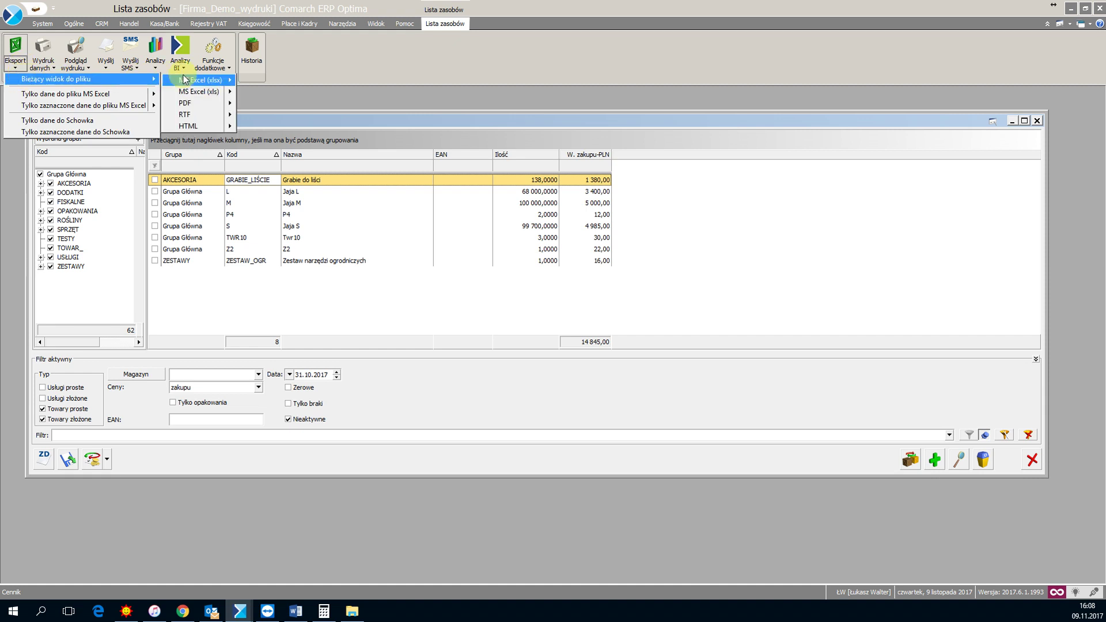
pyautogui.moveTo(196, 80)
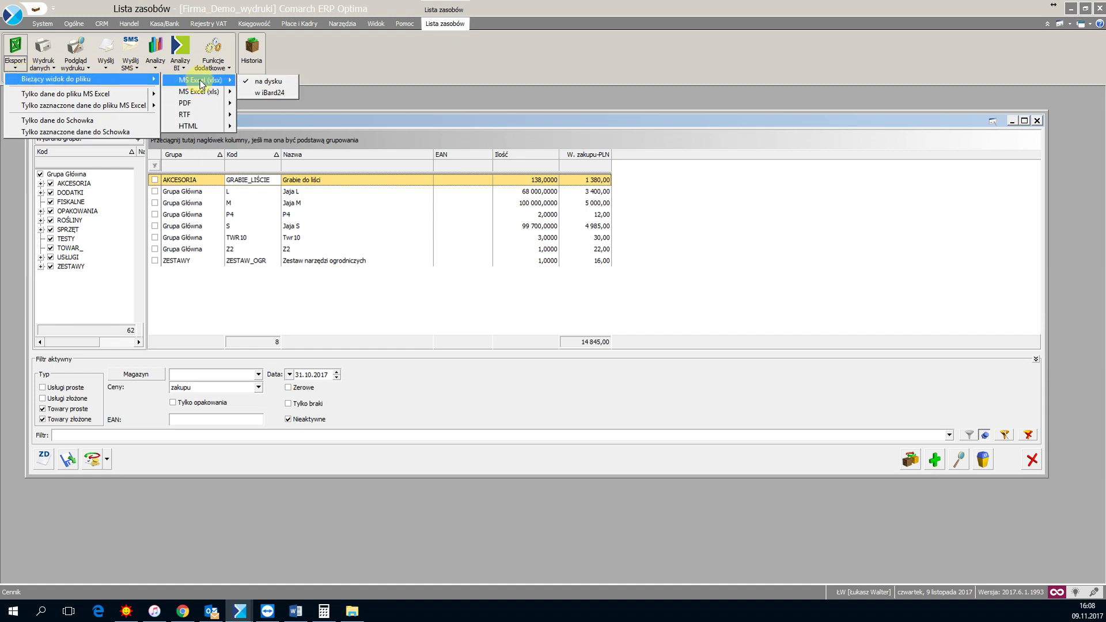
pyautogui.click(266, 93)
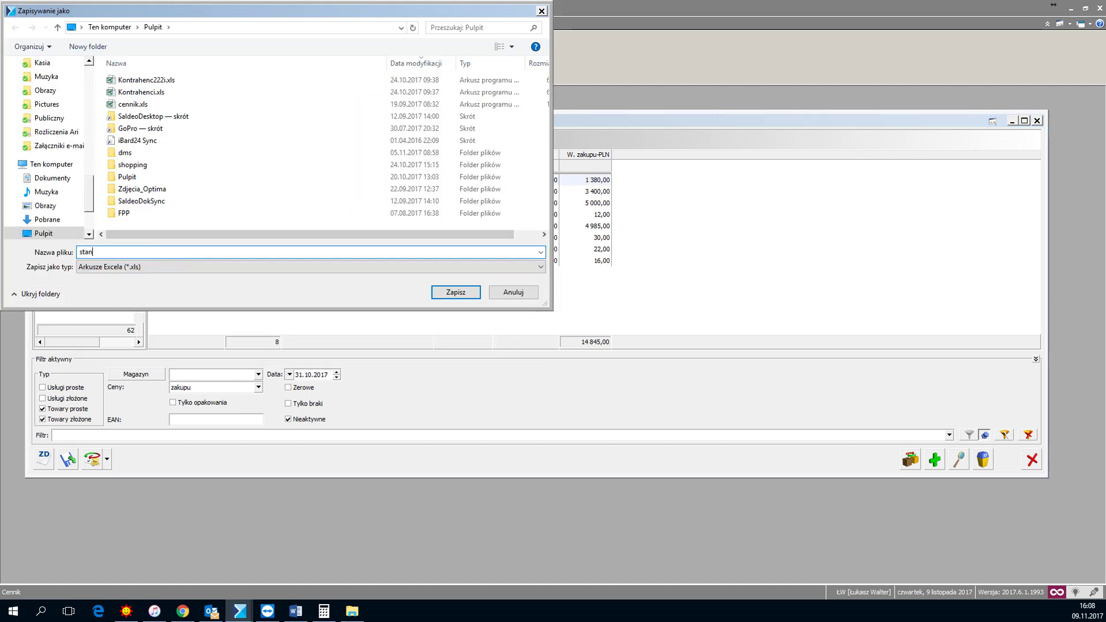
pyautogui.write('stany na dzień 31')
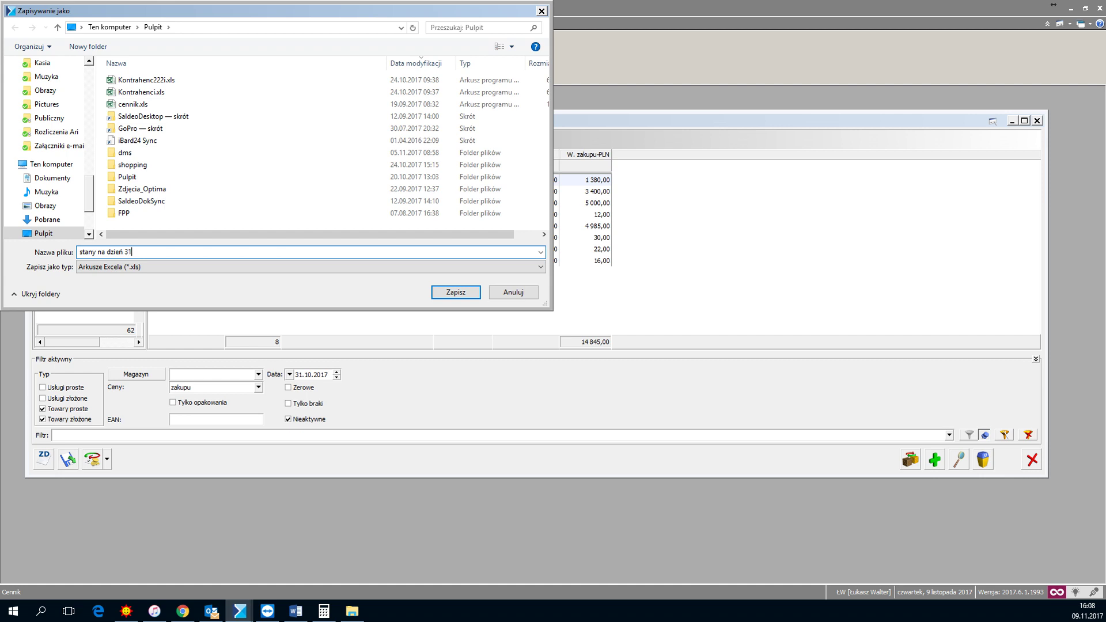
pyautogui.write('.10')
pyautogui.click(457, 291)
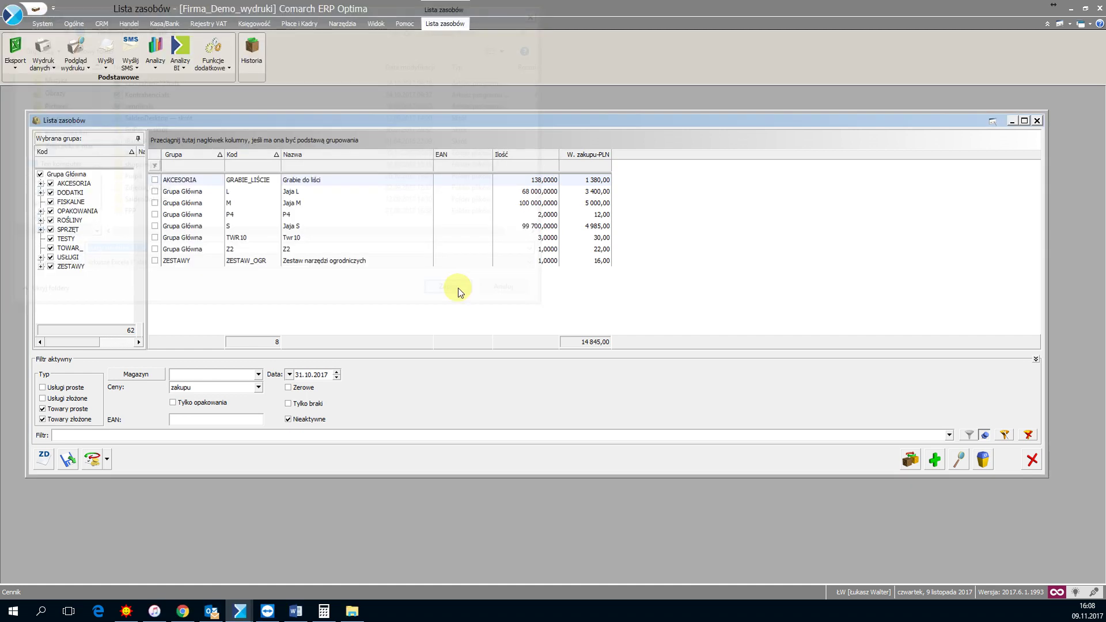
# - Open the exported stock file in Excel and widen its Ilość and W. zakupu-PLN columns before returning to the stock list
pyautogui.click(559, 313)
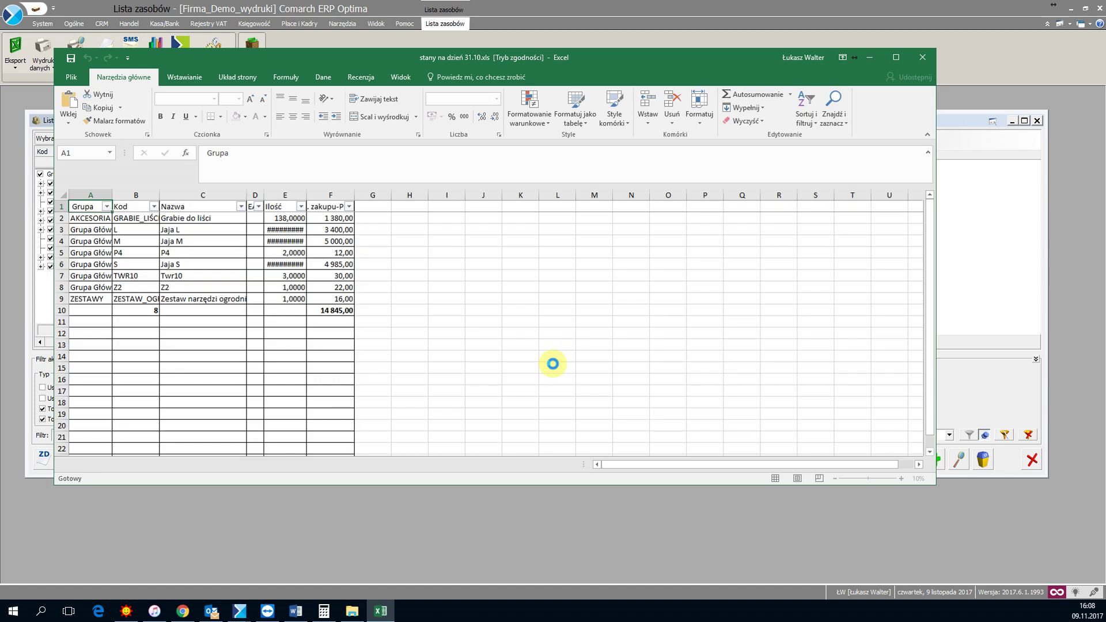
pyautogui.moveTo(306, 194); pyautogui.dragTo(394, 194)
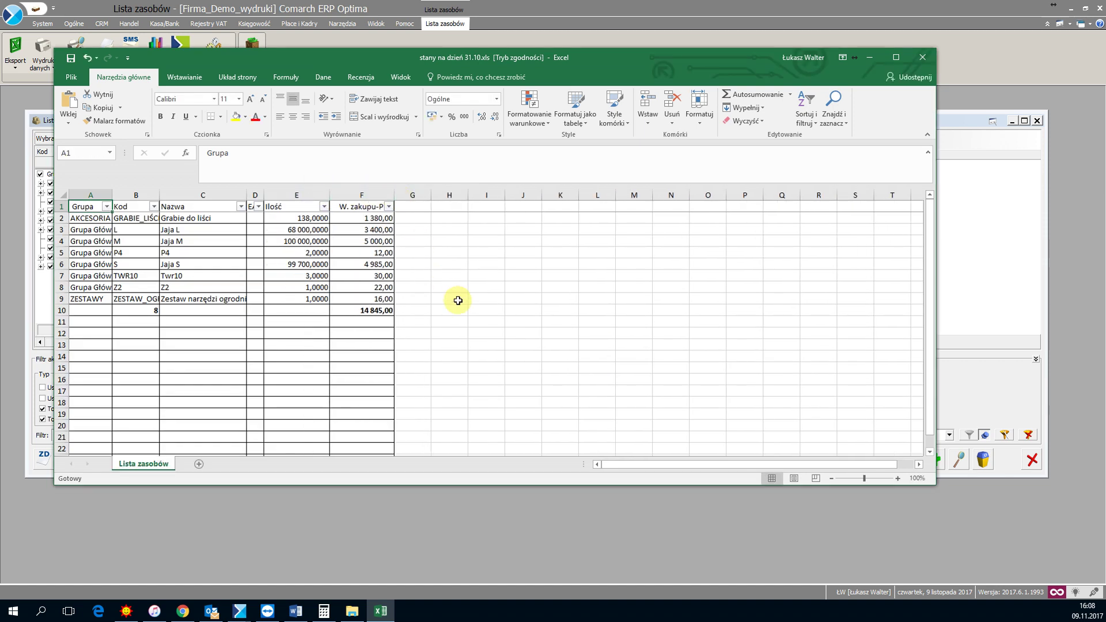
pyautogui.click(870, 58)
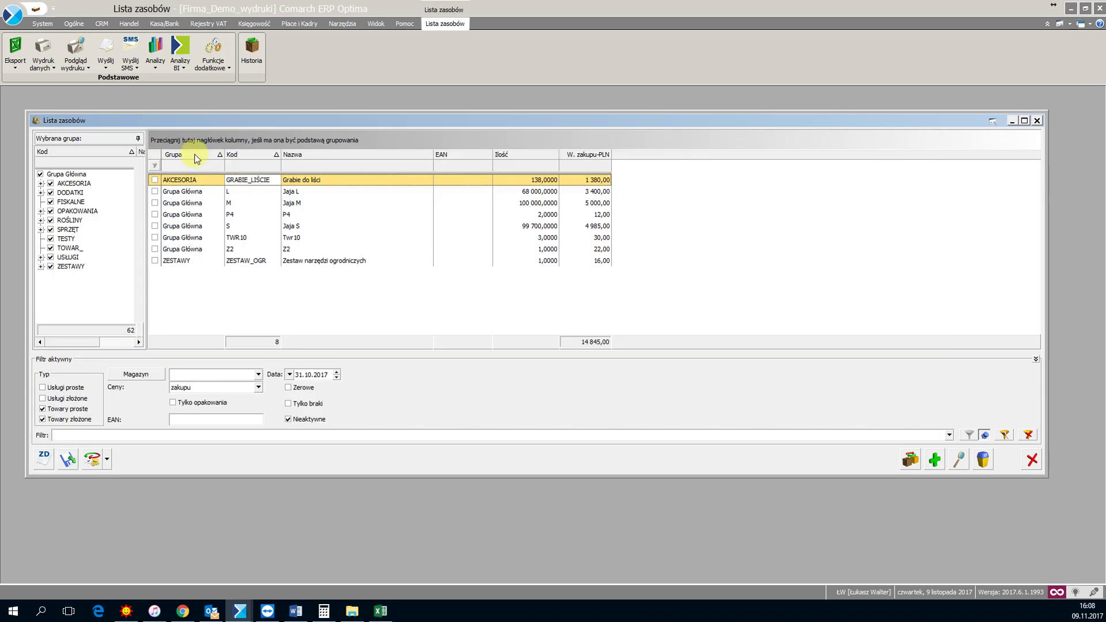
# - Group the stock list by Grupa again and expand each of the three groups individually
pyautogui.moveTo(198, 155); pyautogui.dragTo(192, 147)
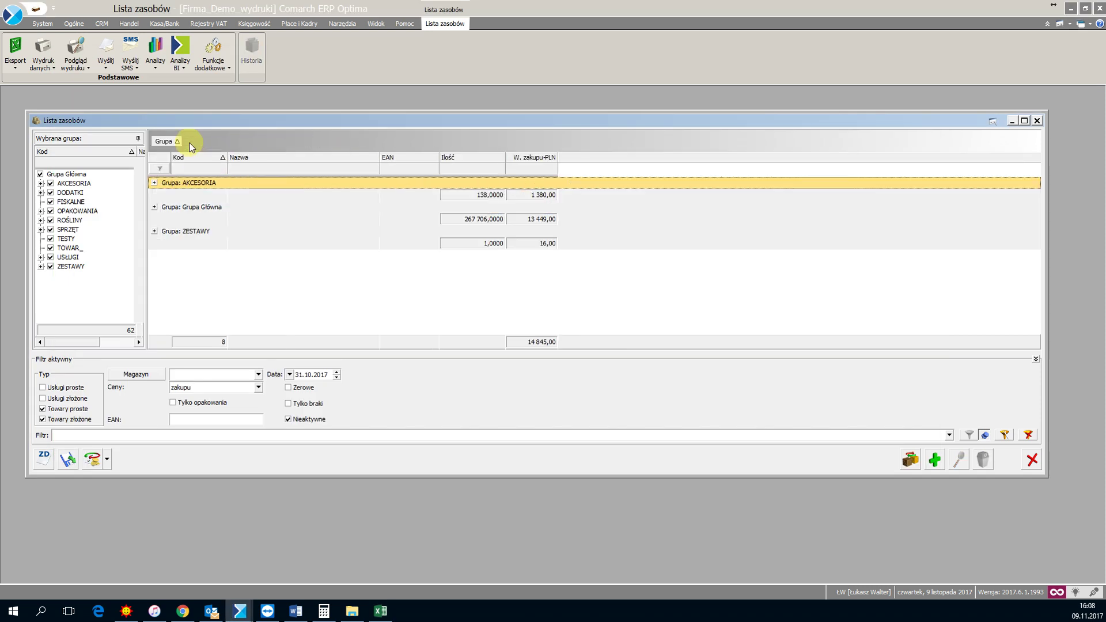
pyautogui.click(154, 182)
pyautogui.click(154, 219)
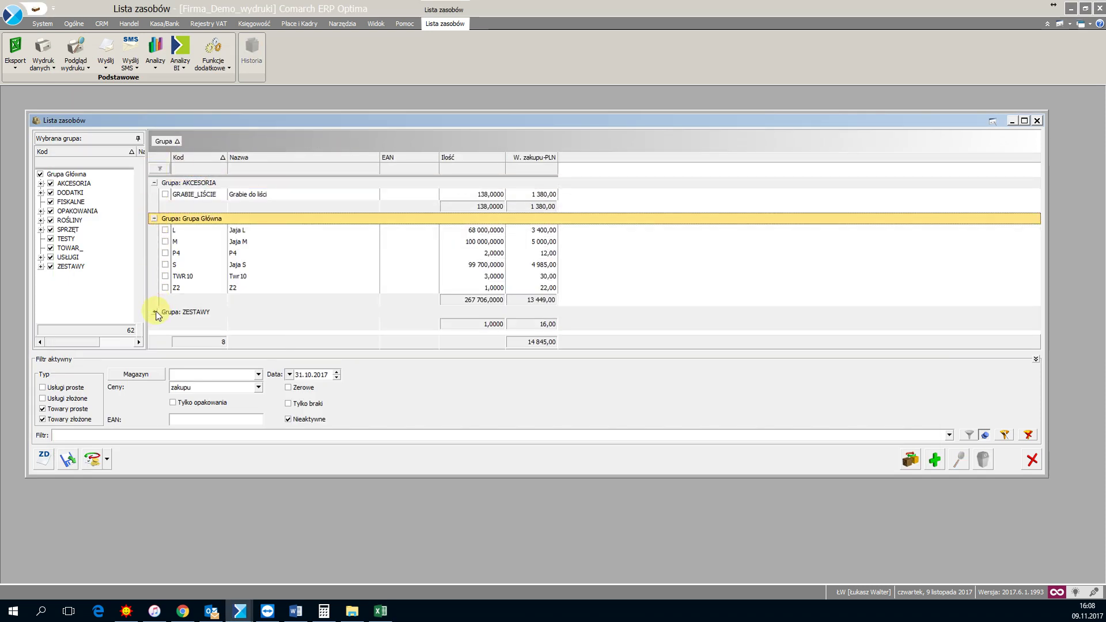
pyautogui.click(154, 312)
# - Collapse all groups of the stock list at once with Zwiń wszystko and expand them with Rozwiń wszystko
pyautogui.rightClick(190, 188)
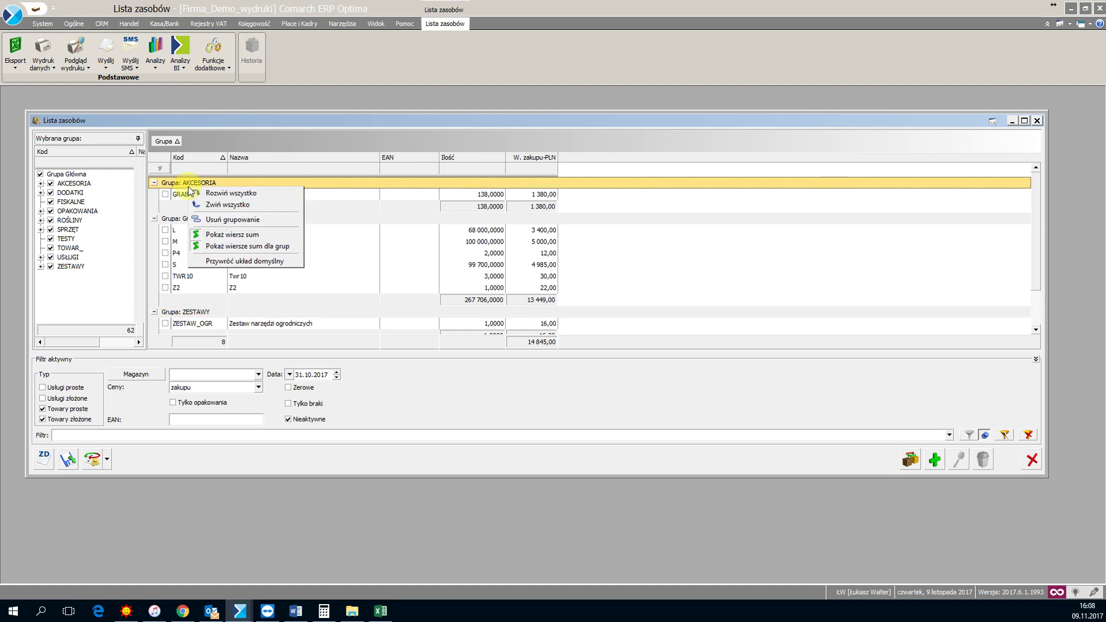
pyautogui.click(209, 204)
pyautogui.rightClick(206, 190)
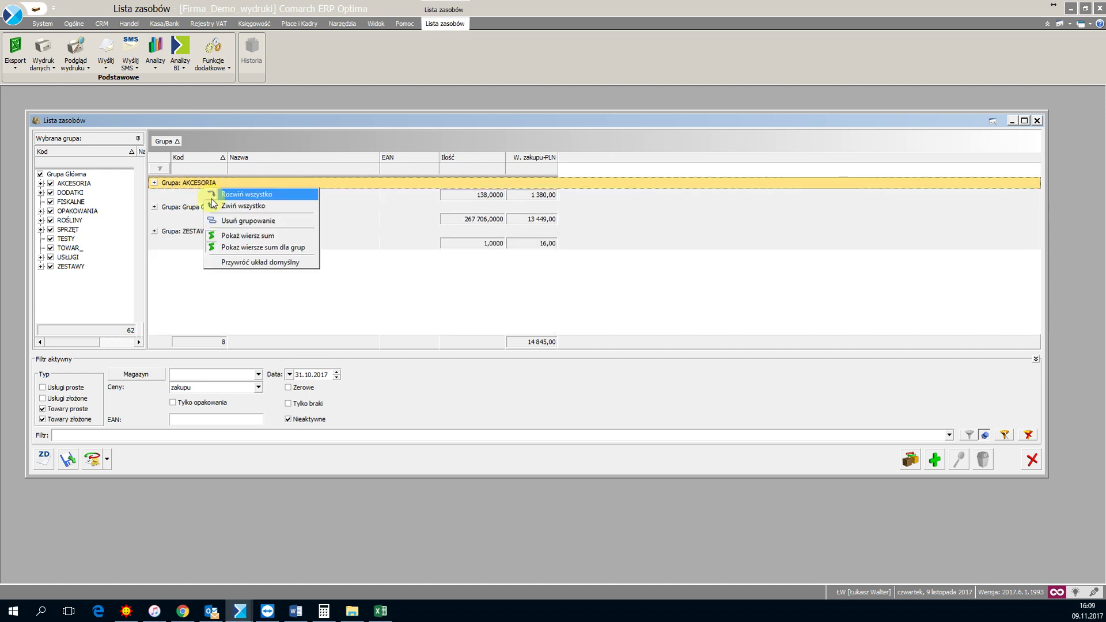
pyautogui.click(230, 195)
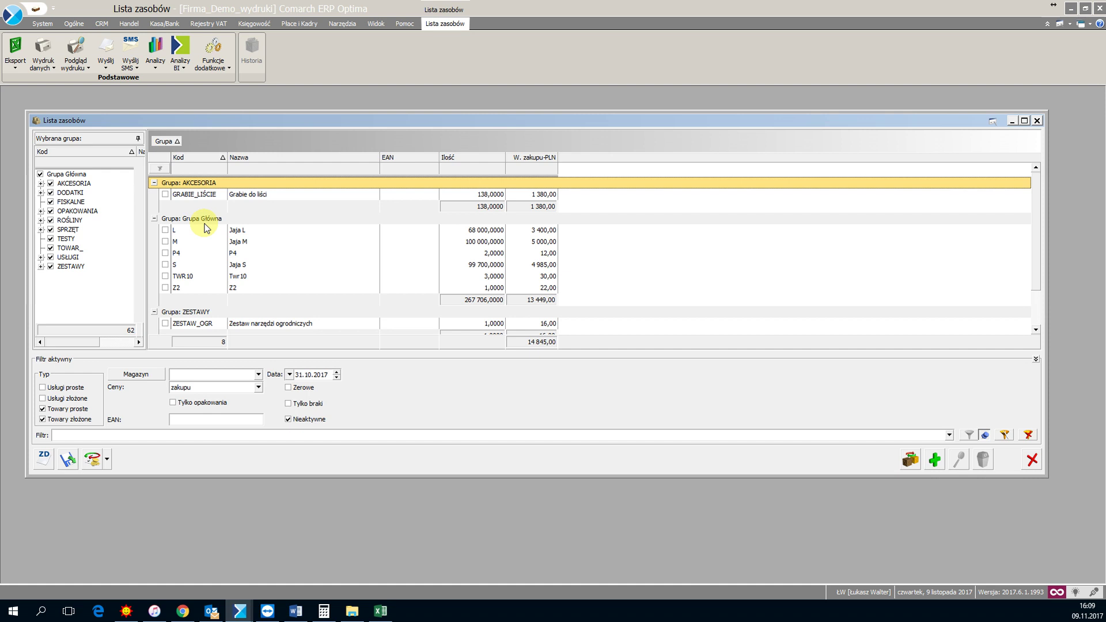
# - Export the current grouped stock view to the desktop as the MS Excel (xls) file "stany na dzień 31.10 grupami"
pyautogui.click(10, 70)
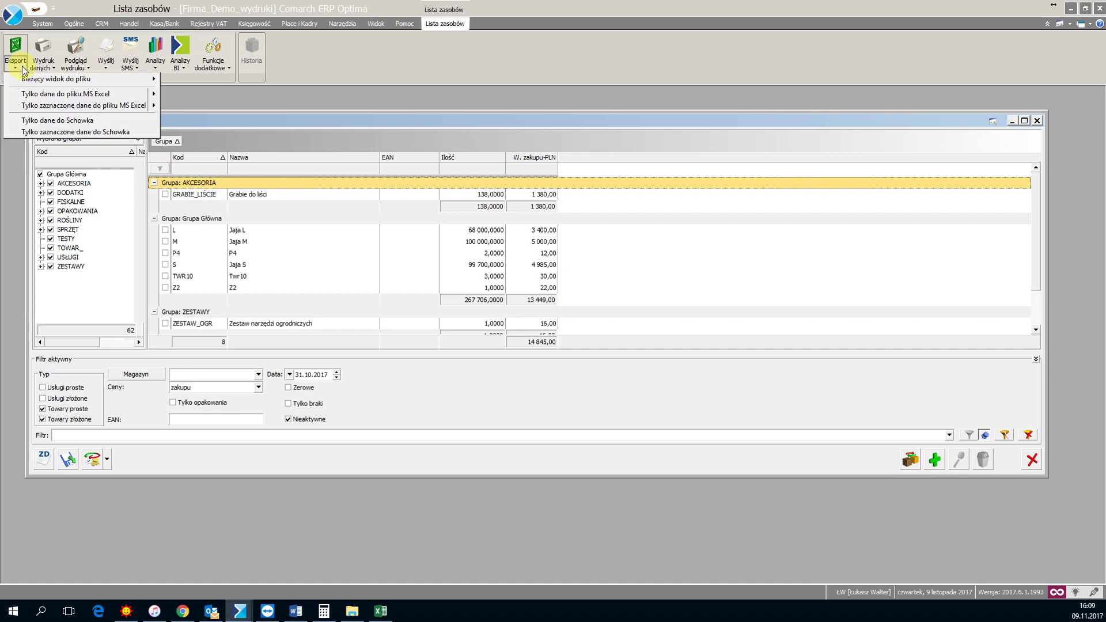
pyautogui.moveTo(33, 76)
pyautogui.moveTo(211, 96)
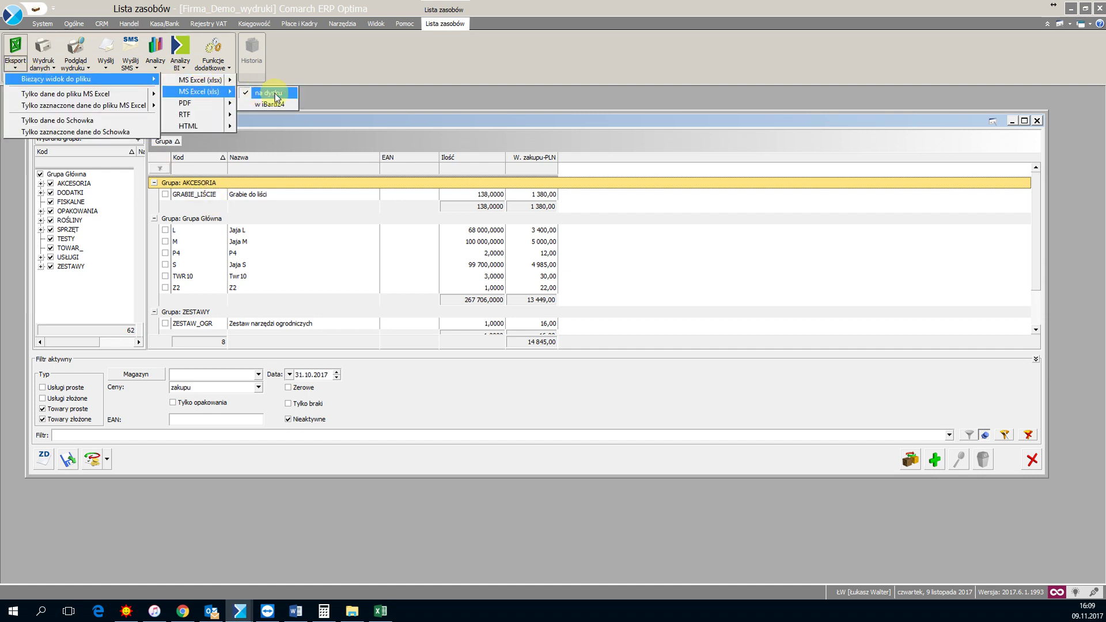
pyautogui.click(263, 94)
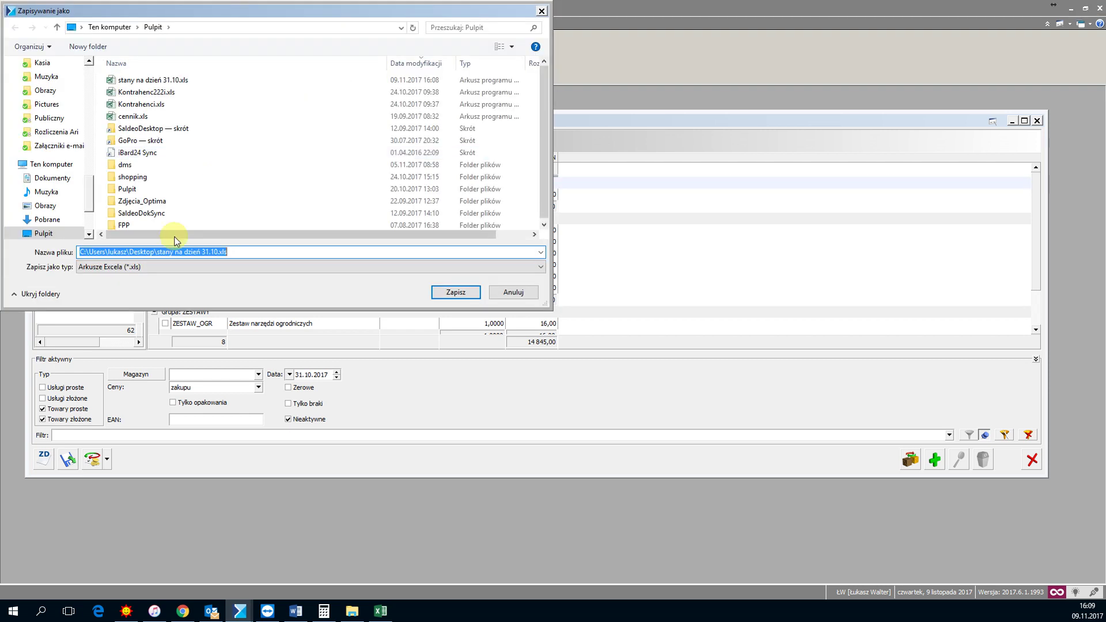
pyautogui.click(138, 81)
pyautogui.click(144, 253)
pyautogui.click(144, 253)
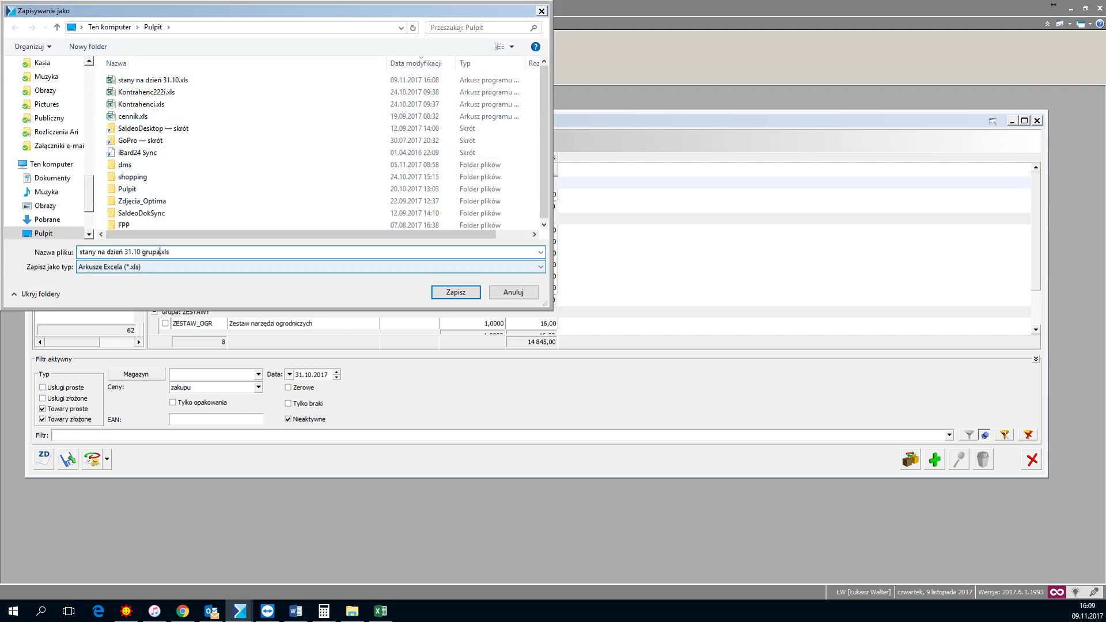
pyautogui.press('Return')
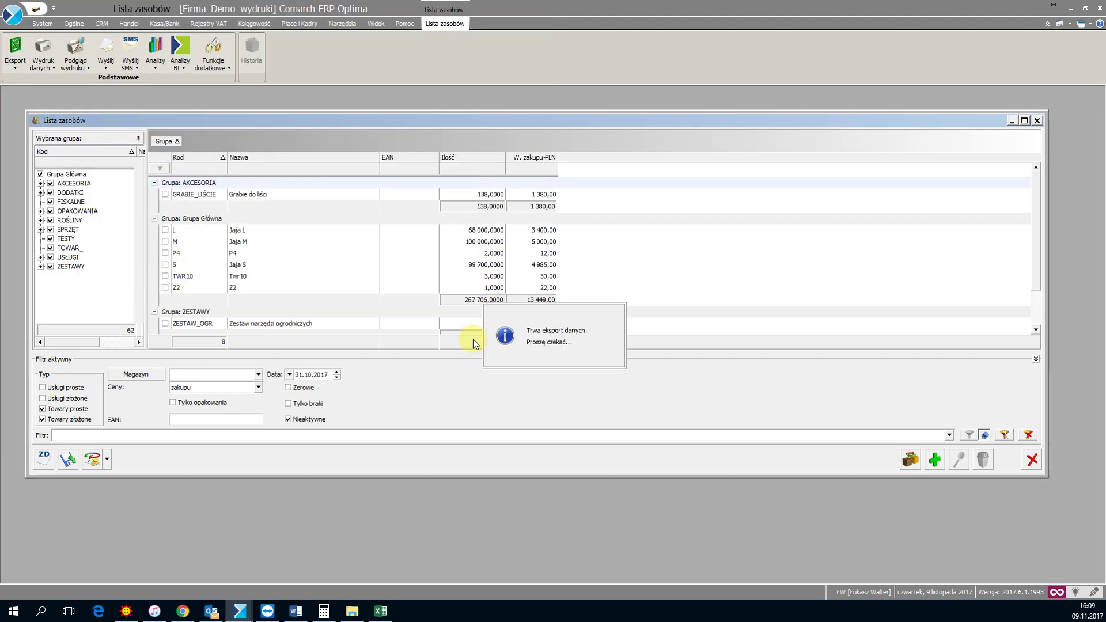
# - Open the grouped export in Excel and compare its group rows and subtotals side by side with the ungrouped stock workbook
pyautogui.click(559, 312)
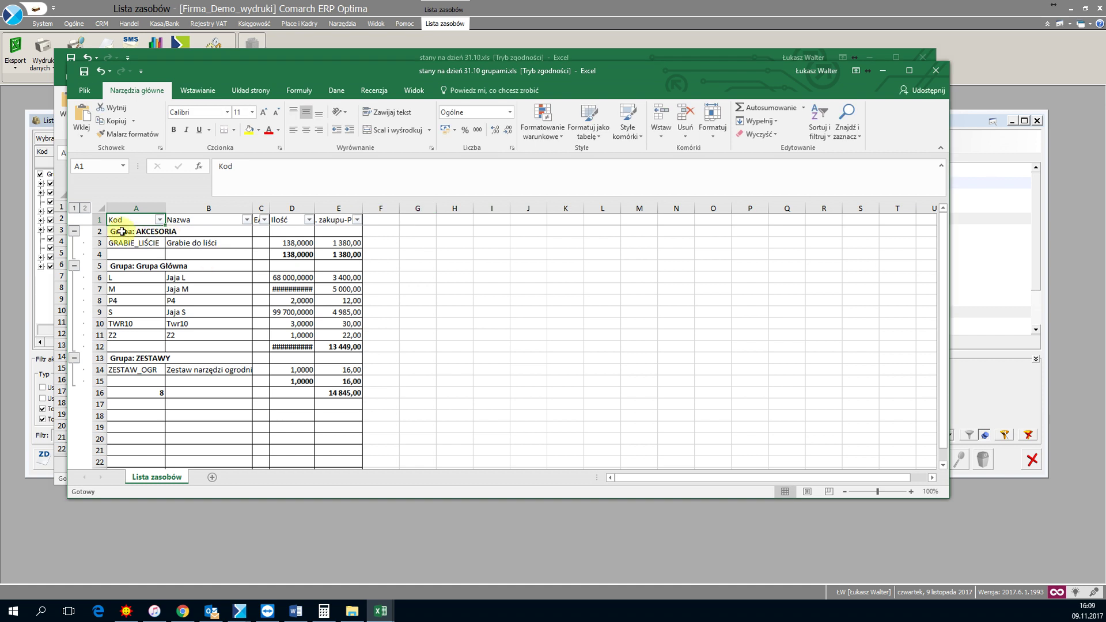
pyautogui.moveTo(122, 244); pyautogui.dragTo(334, 257)
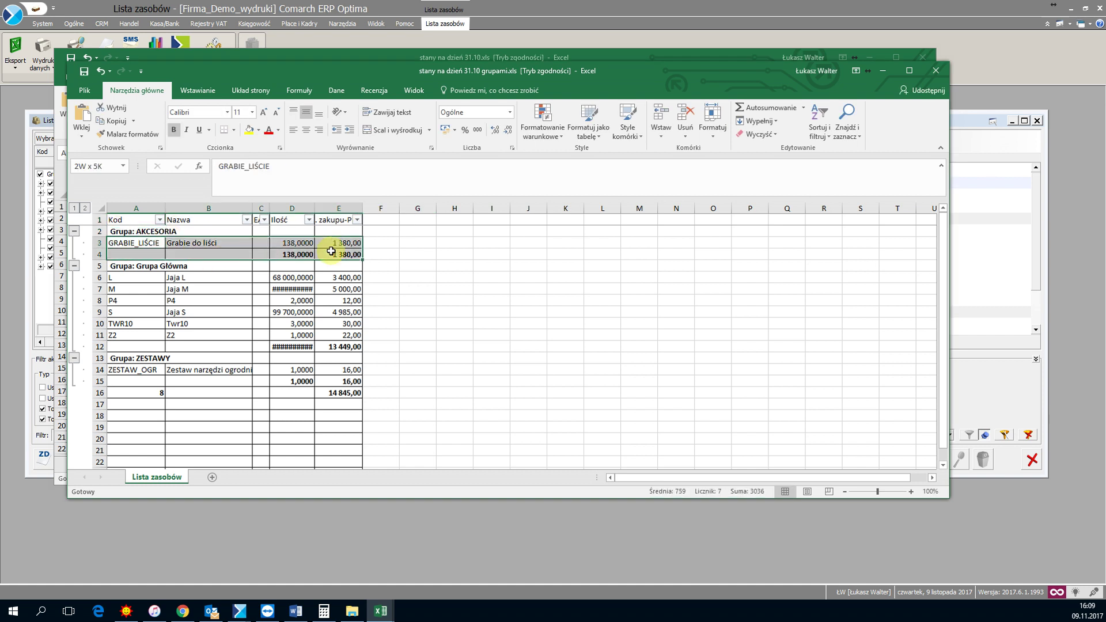
pyautogui.click(129, 265)
pyautogui.moveTo(117, 280); pyautogui.dragTo(351, 346)
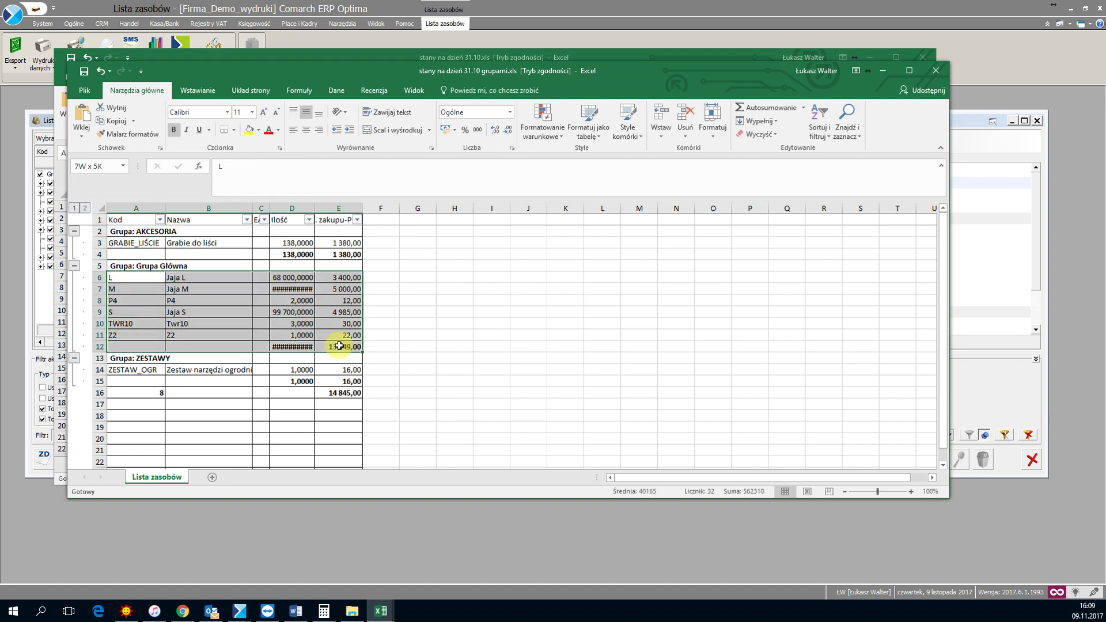
pyautogui.click(142, 370)
pyautogui.moveTo(349, 69); pyautogui.dragTo(683, 44)
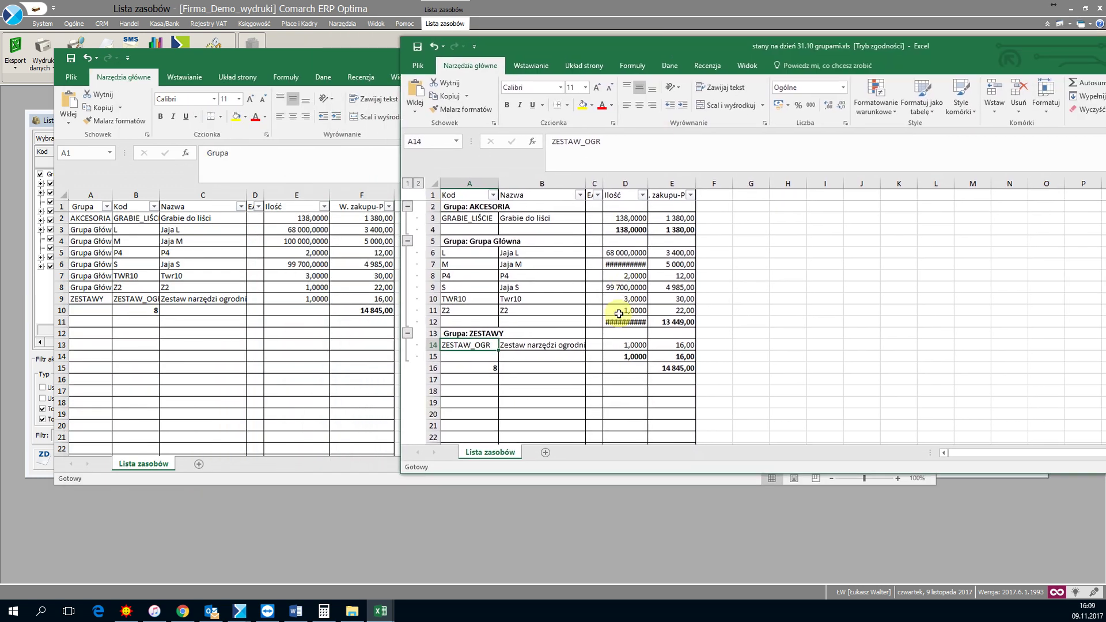
# - Collapse the AKCESORIA, Grupa Główna and ZESTAWY groups in the grouped workbook and expand all three again
pyautogui.click(405, 240)
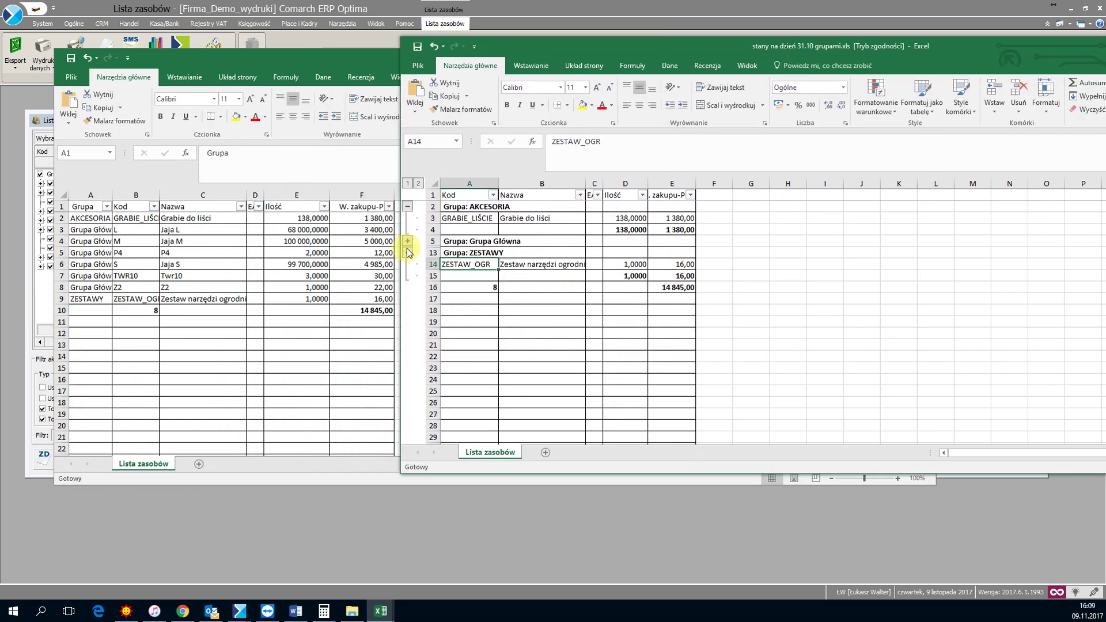
pyautogui.click(407, 207)
pyautogui.click(407, 230)
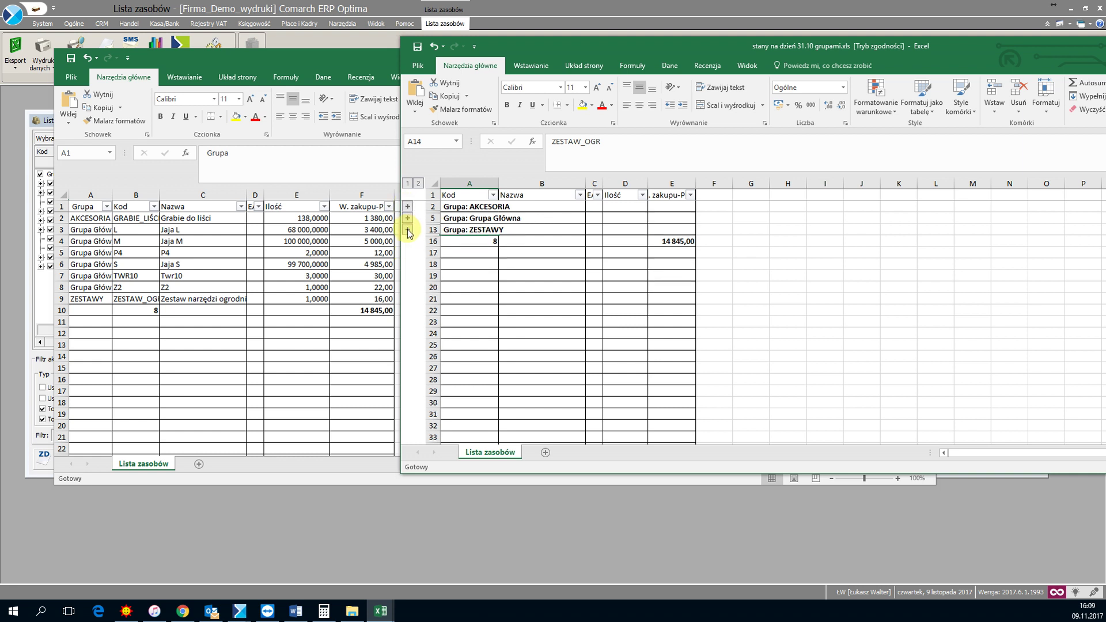
pyautogui.click(407, 229)
pyautogui.click(407, 218)
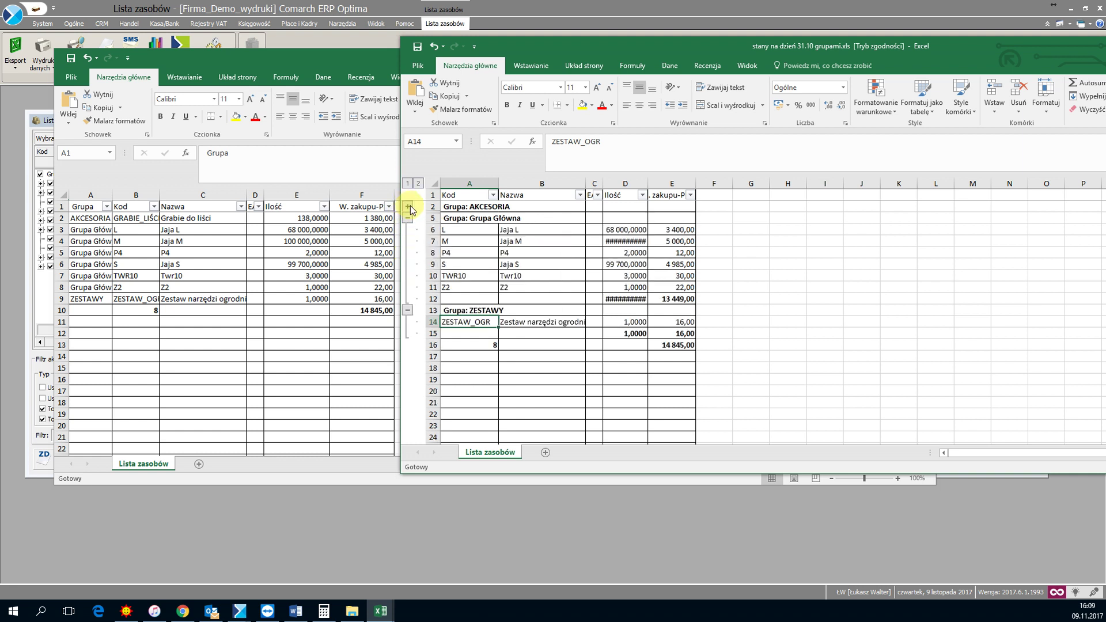
pyautogui.click(407, 206)
# - Move the grouped workbook back over the ungrouped one and widen its Ilość column to fit the full quantities
pyautogui.click(549, 259)
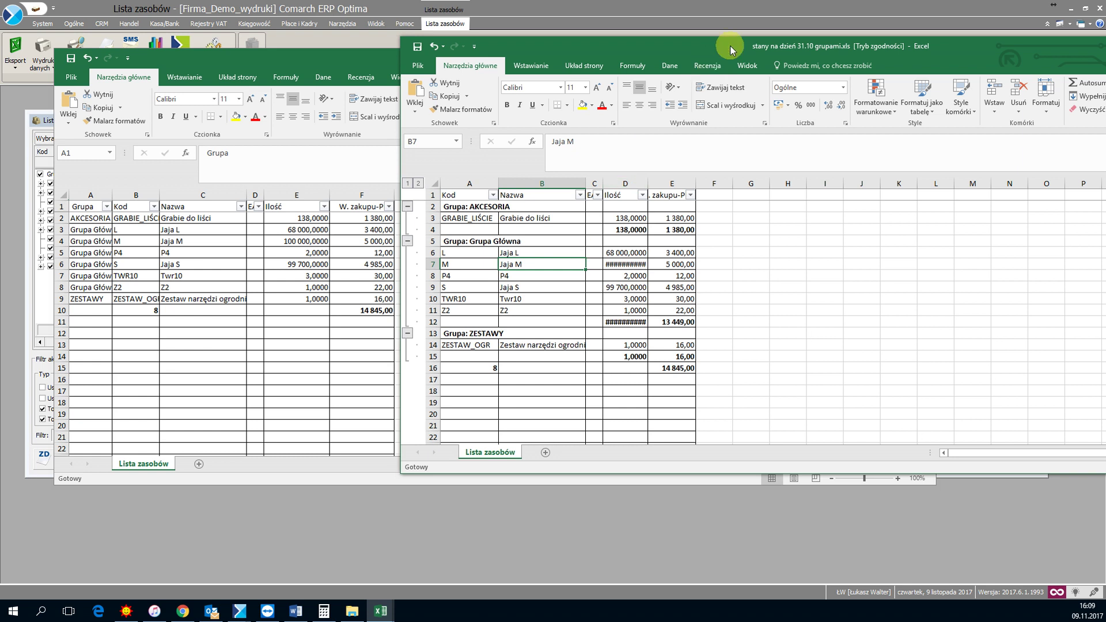
pyautogui.moveTo(731, 46); pyautogui.dragTo(438, 64)
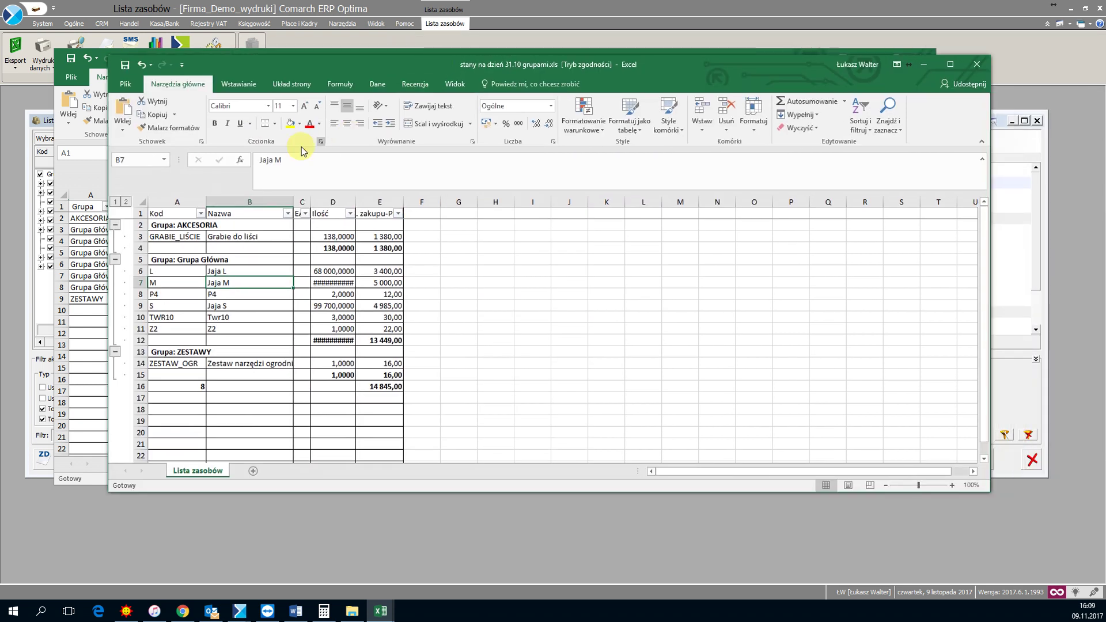
pyautogui.moveTo(358, 199); pyautogui.dragTo(363, 199)
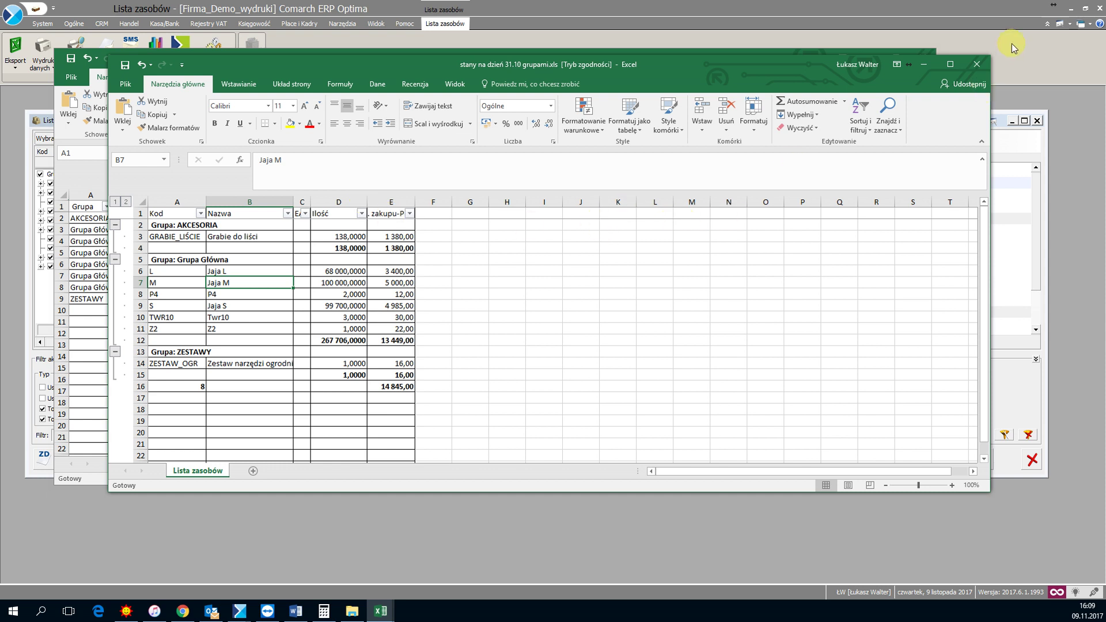
# - Close the grouped and ungrouped stock workbooks without saving their changes
pyautogui.click(985, 61)
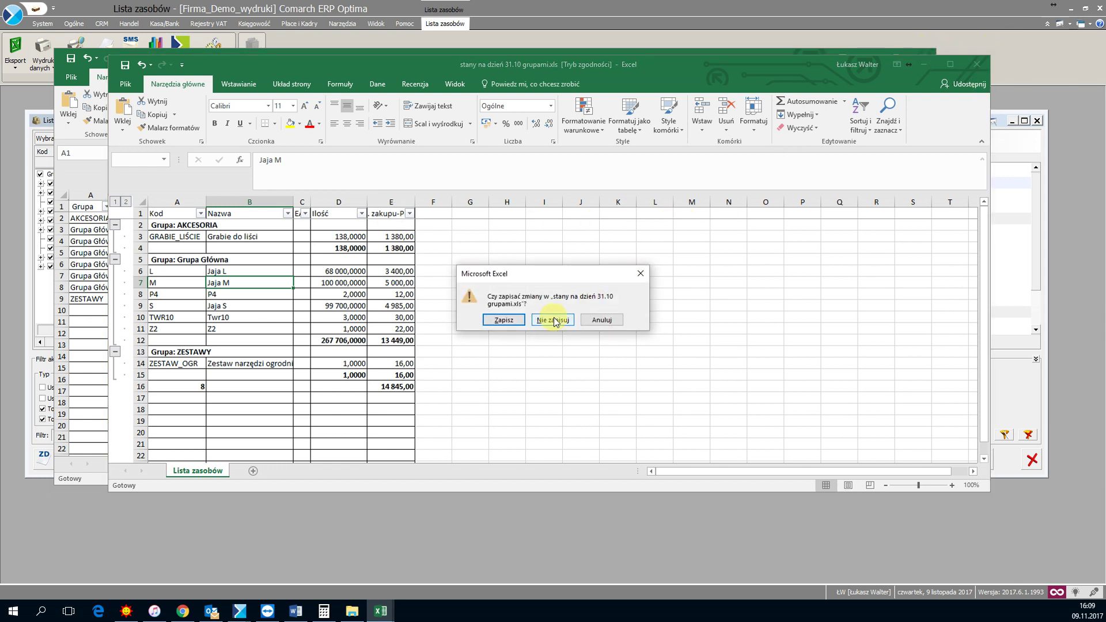
pyautogui.click(553, 320)
pyautogui.click(921, 58)
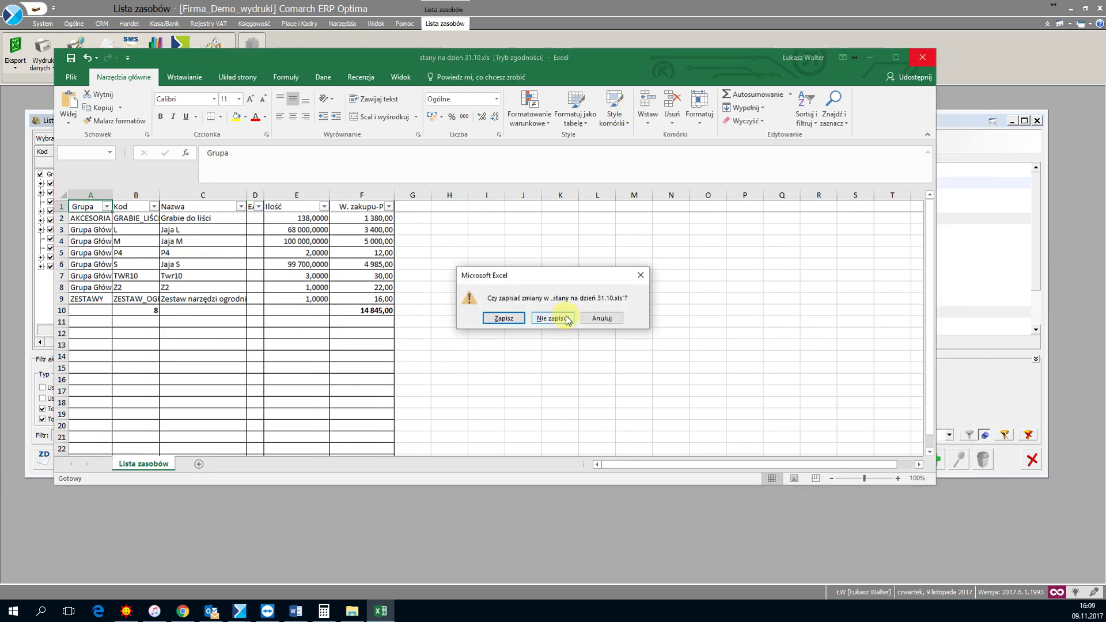